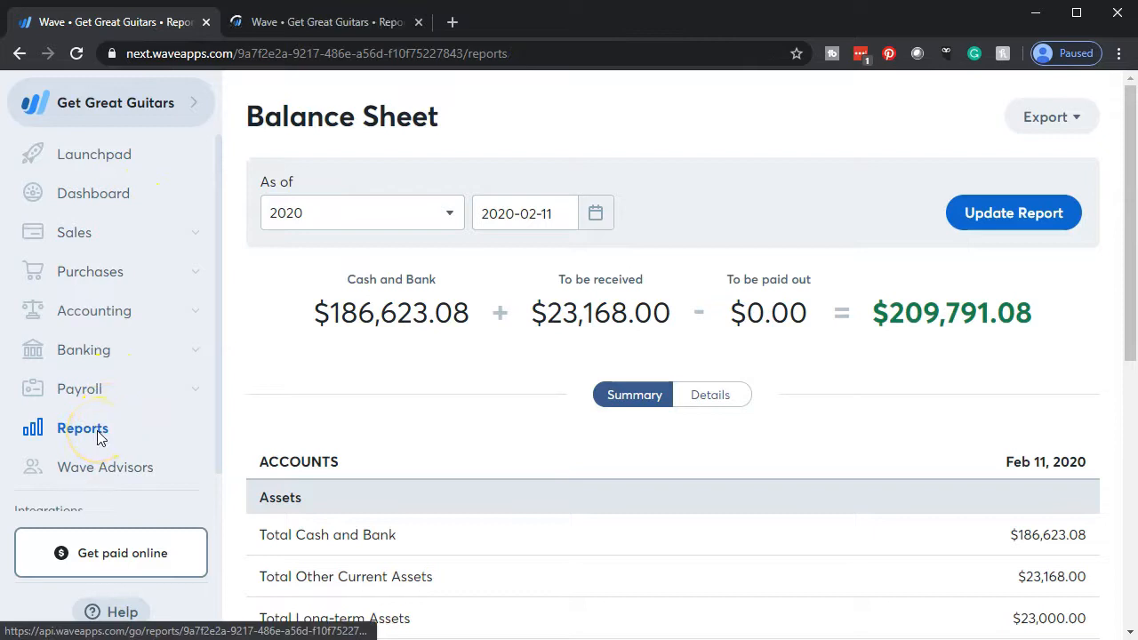
Open the Profit & Loss (Income Statement) report and duplicate its browser tab.
click(83, 428)
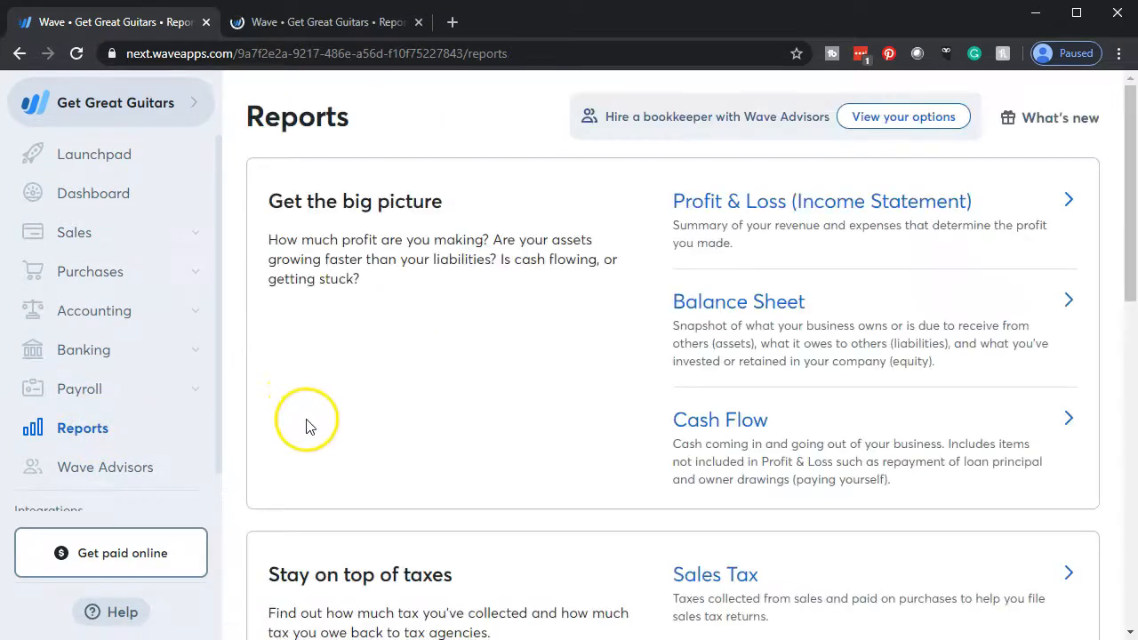
click(773, 196)
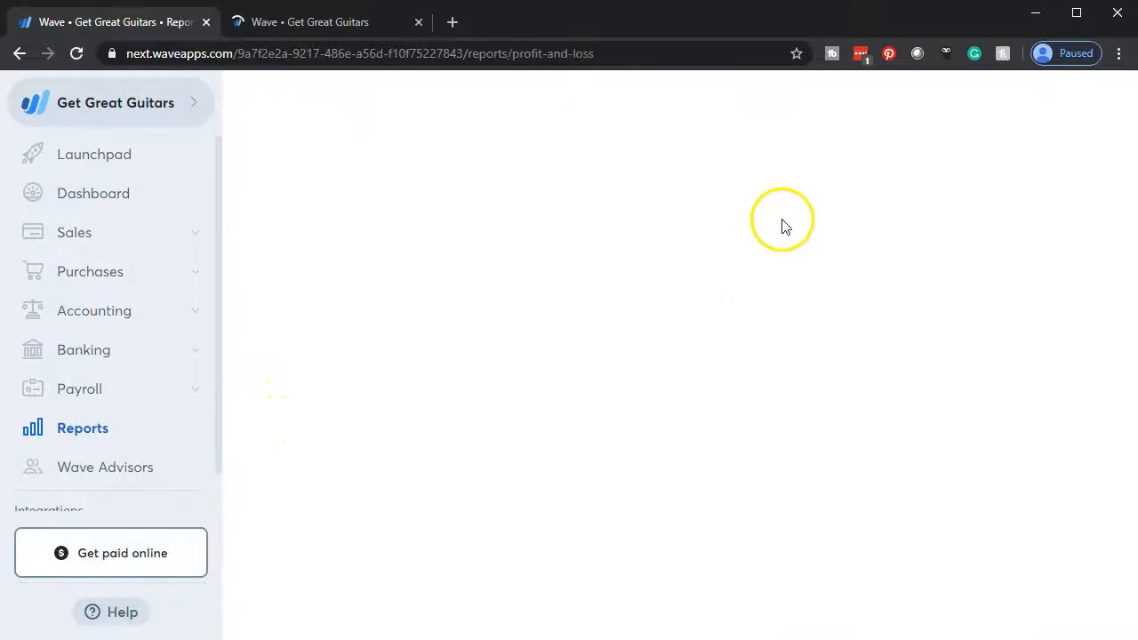
right_click(143, 20)
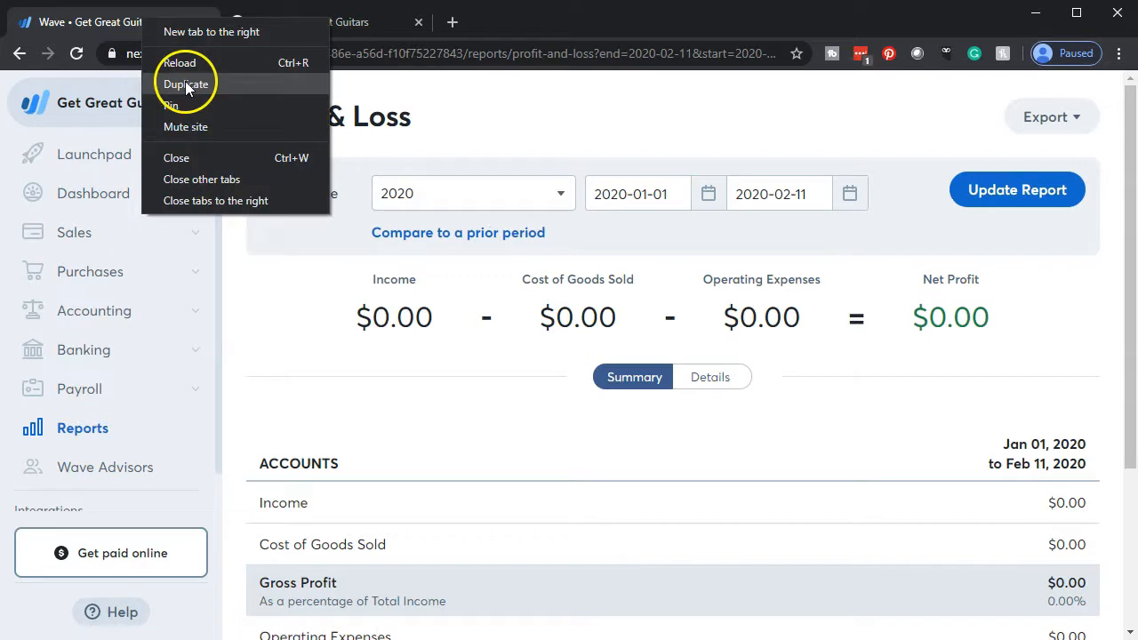
click(185, 82)
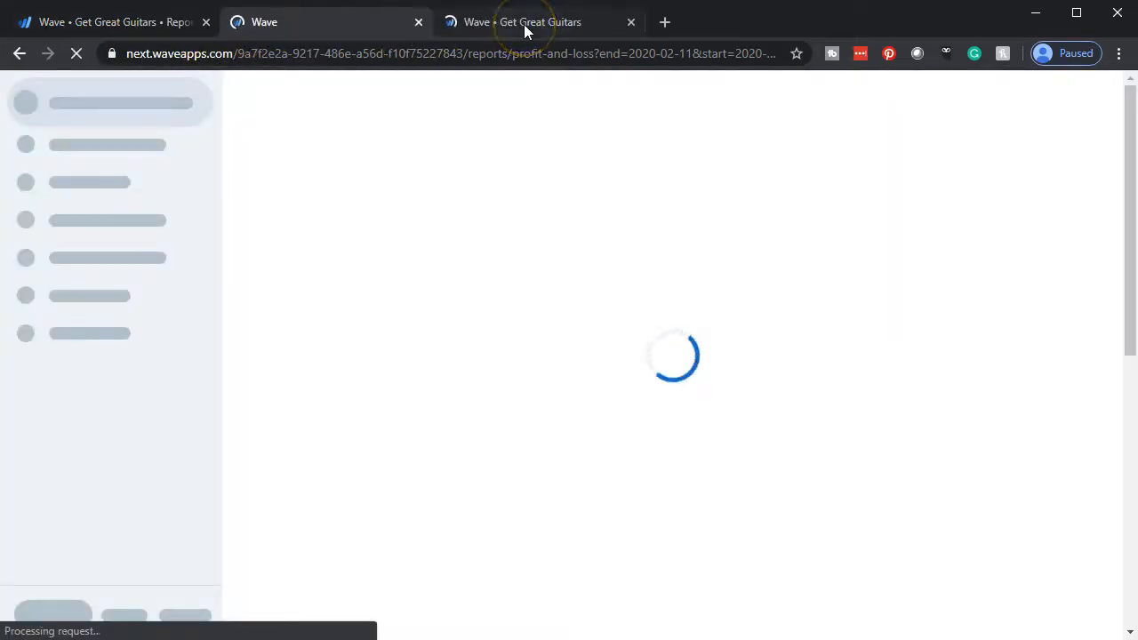
Set the Balance Sheet to calendar year 2019, as of 2019-12-31, and update the report.
click(522, 24)
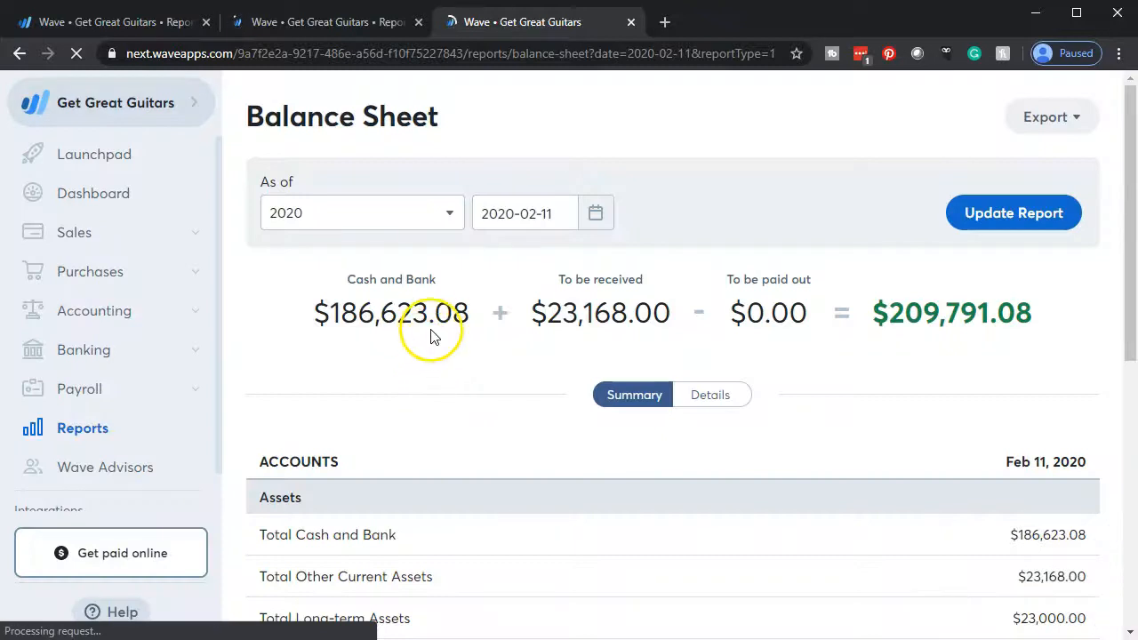
click(450, 219)
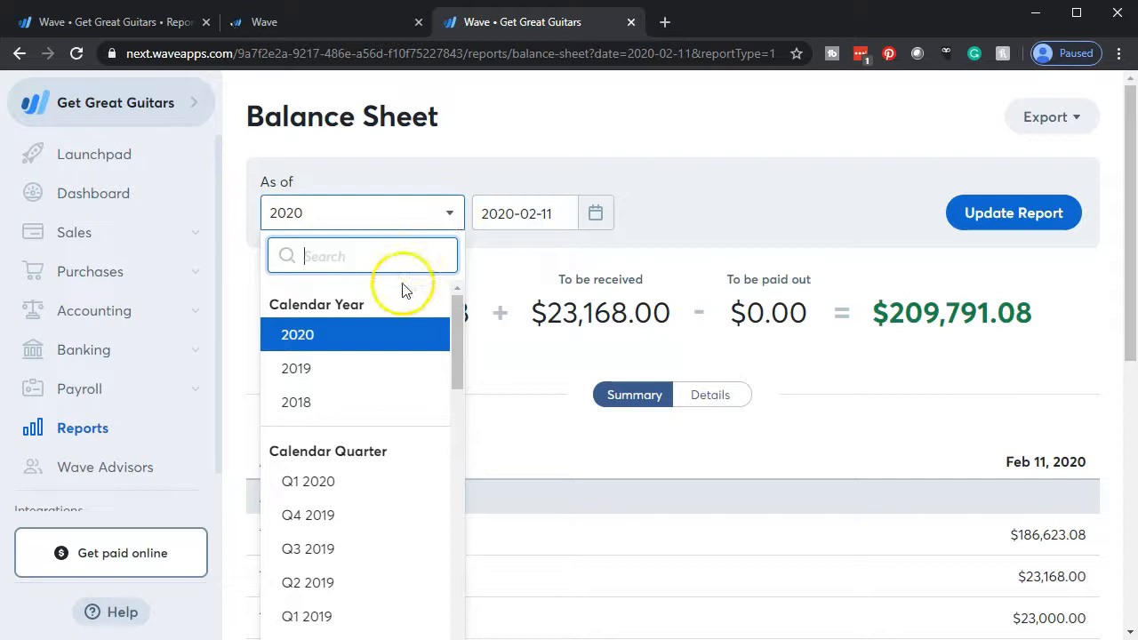
click(352, 371)
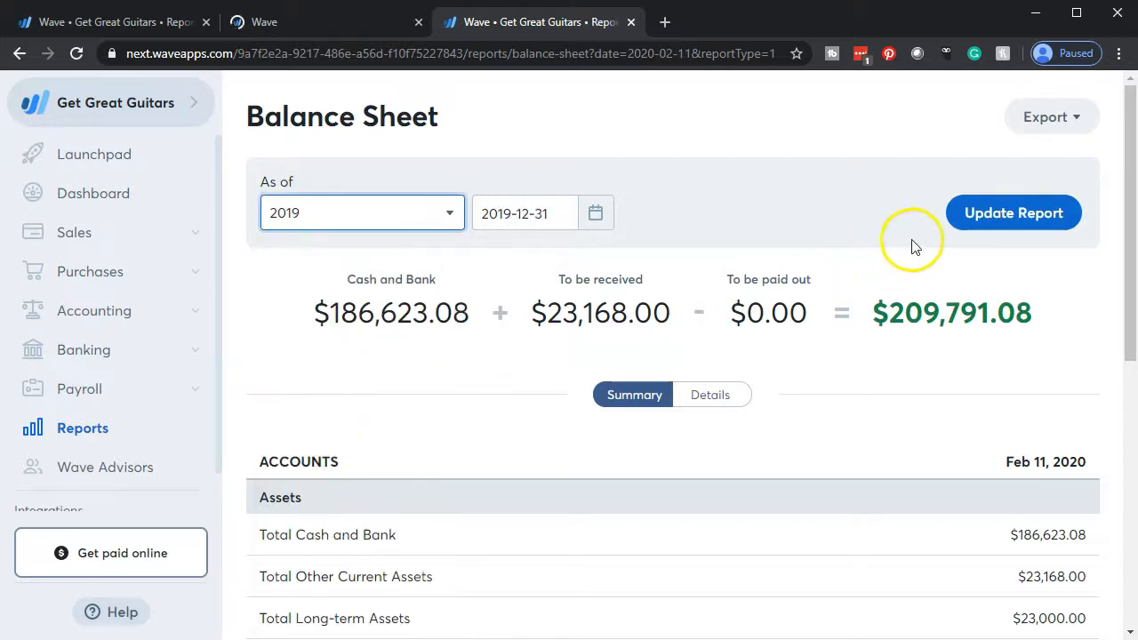
click(1017, 229)
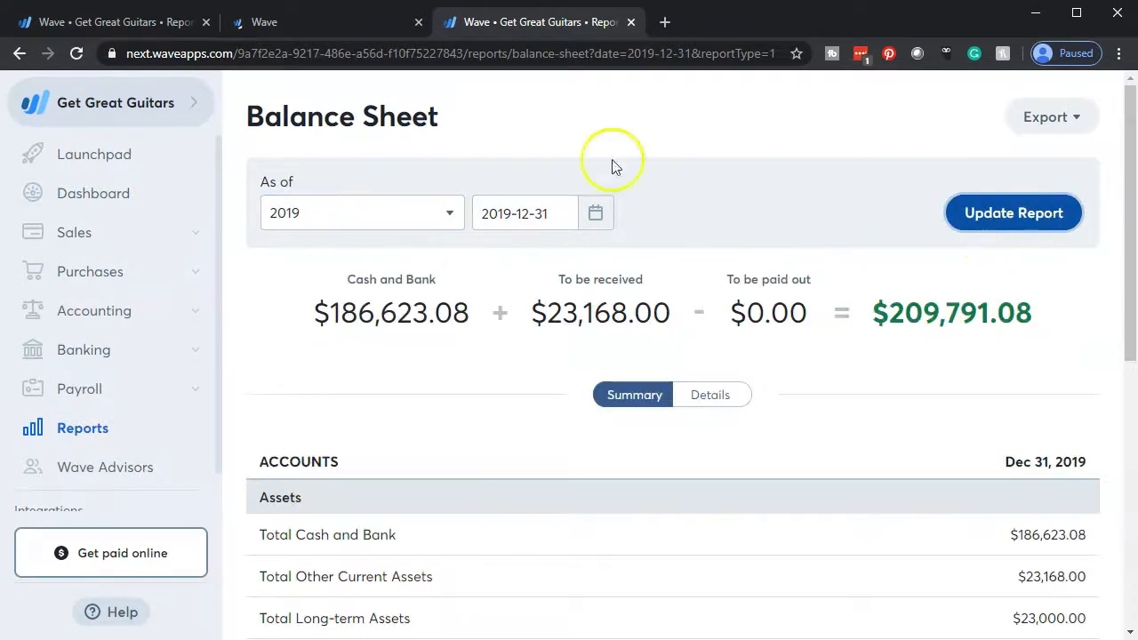
Set the duplicated Profit & Loss report's date range to calendar year 2019 and update it.
click(338, 23)
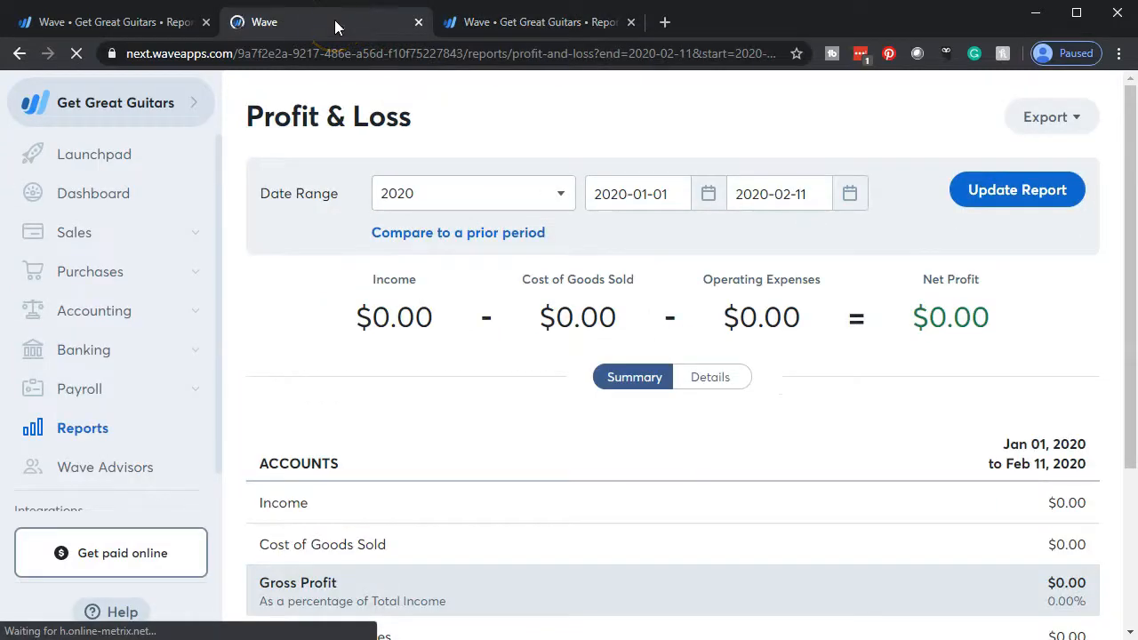
click(562, 197)
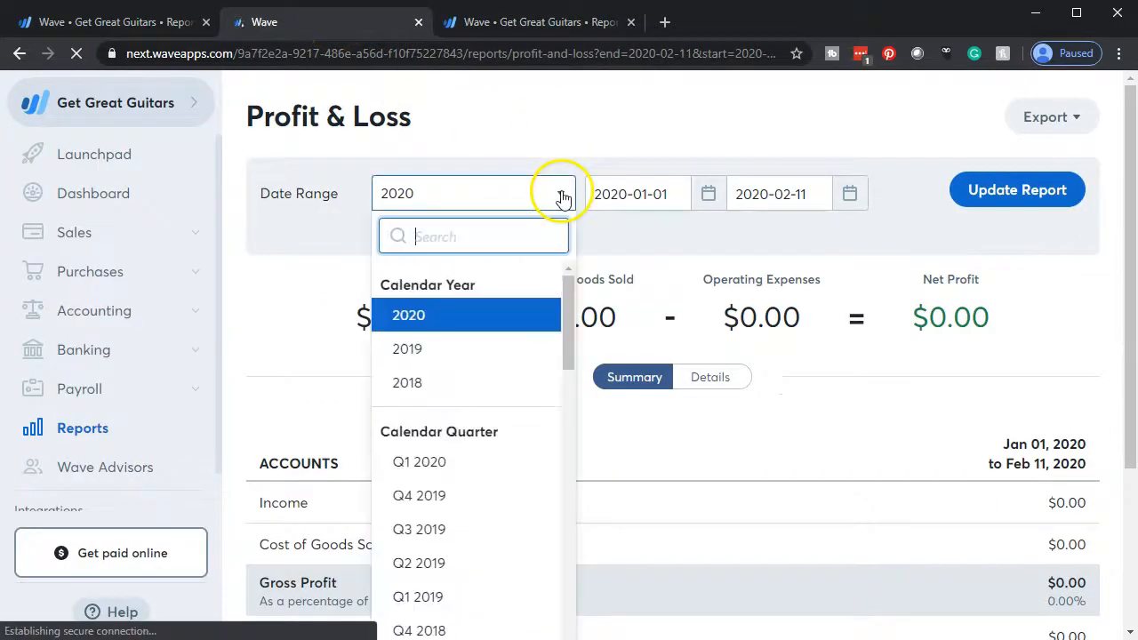
click(445, 352)
click(989, 197)
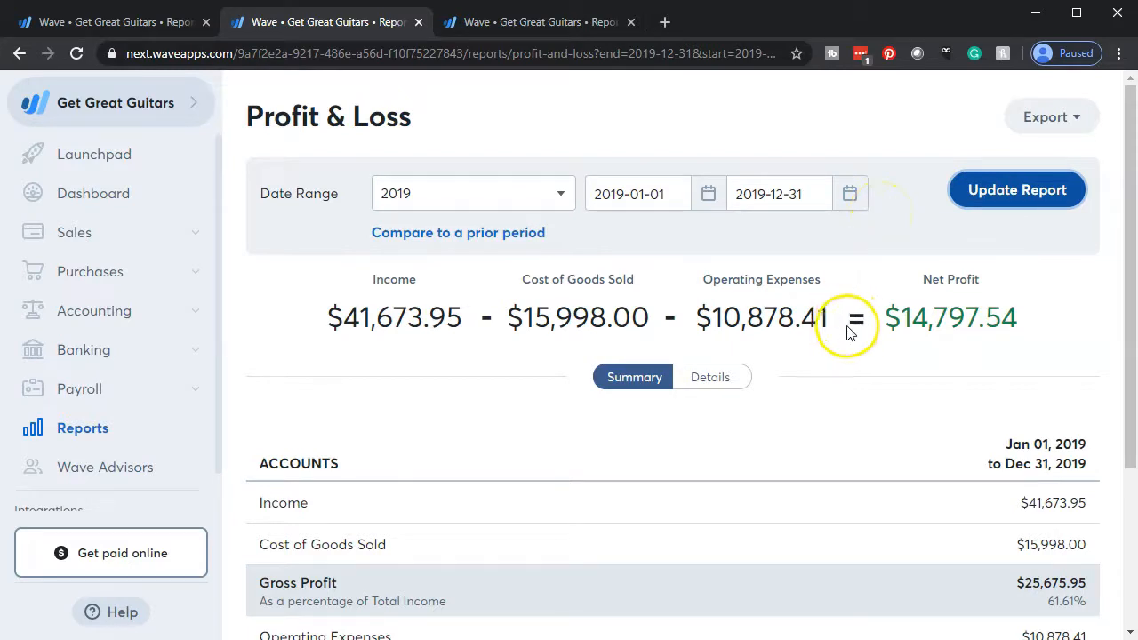
Show the account details of the 2019 Profit & Loss report and review its income, cost of goods sold and operating expenses.
scroll(846, 334, down, 3)
scroll(846, 337, up, 2)
scroll(782, 427, down, 2)
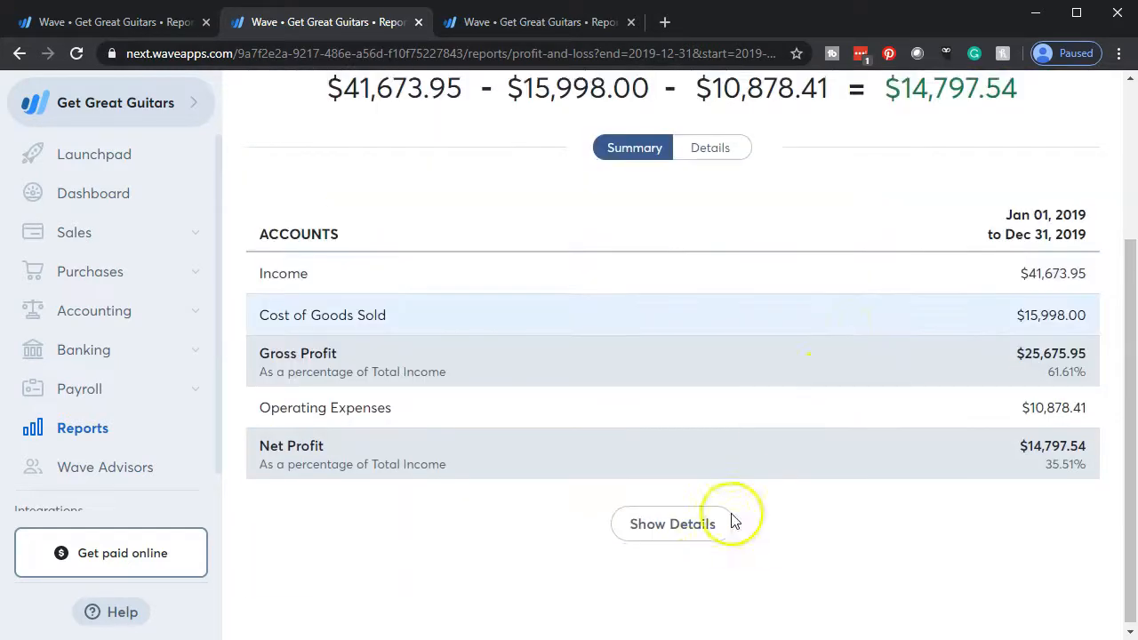
click(682, 524)
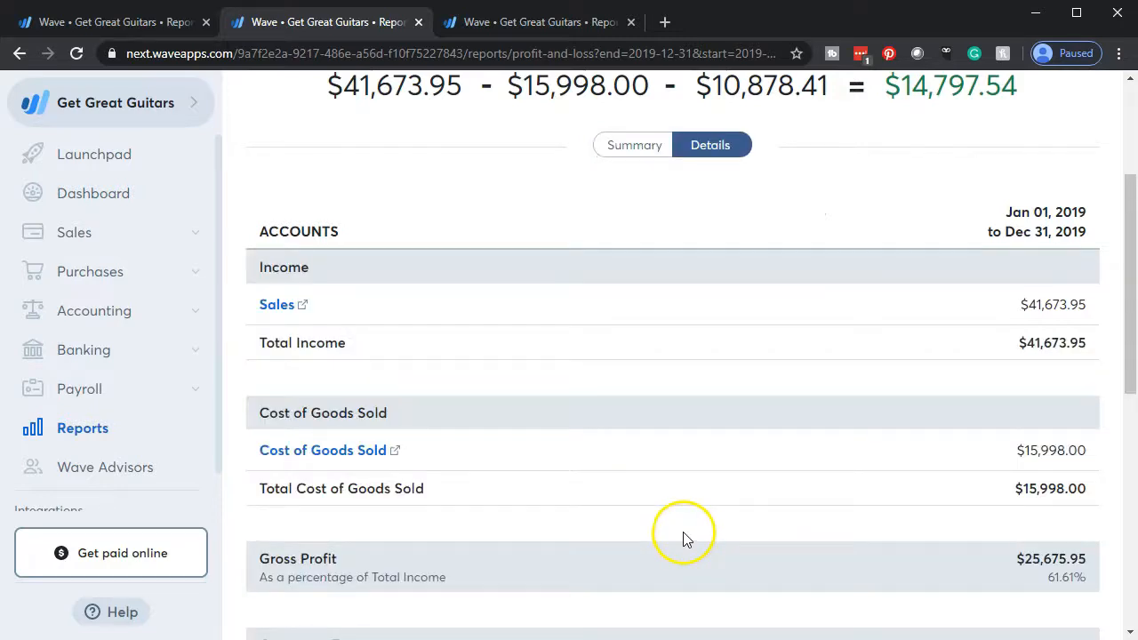
scroll(690, 479, down, 4)
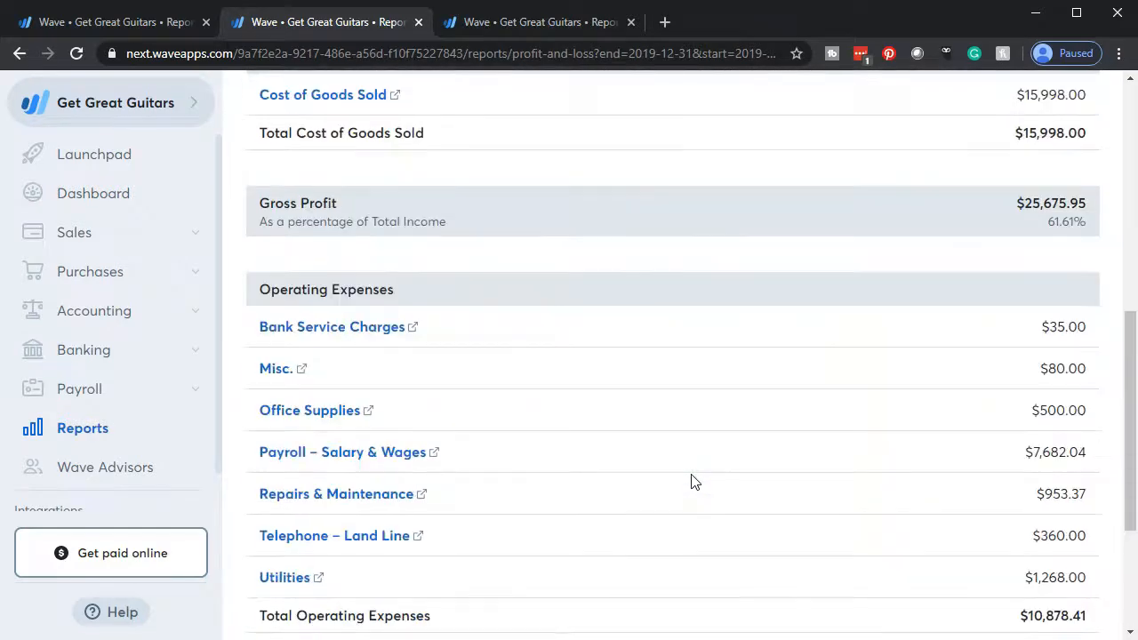
scroll(694, 481, down, 3)
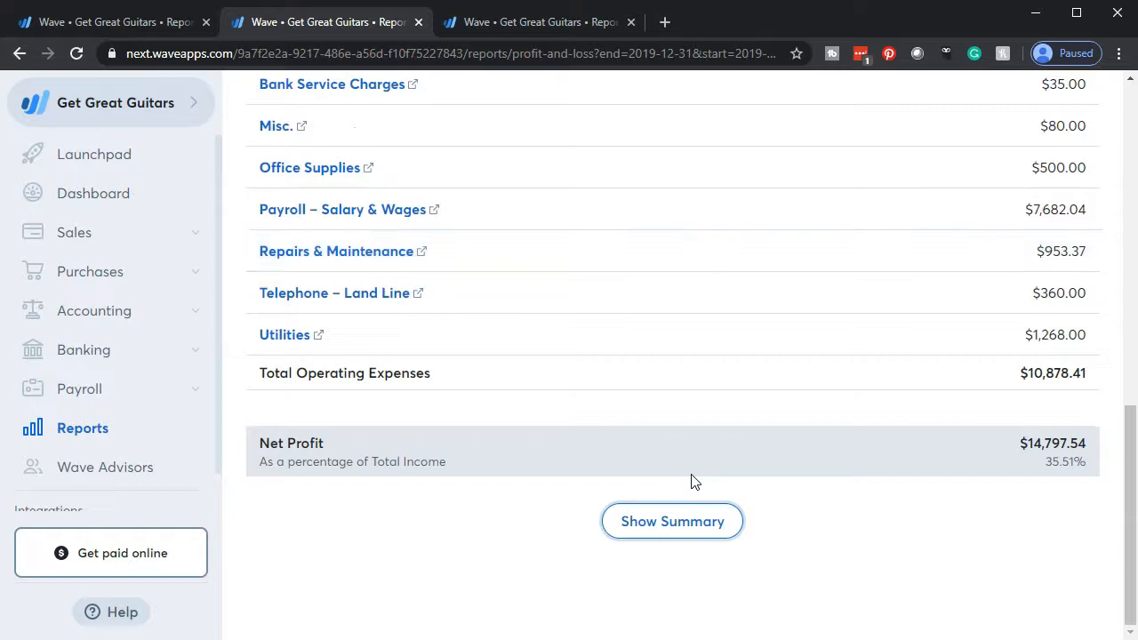
scroll(692, 480, up, 5)
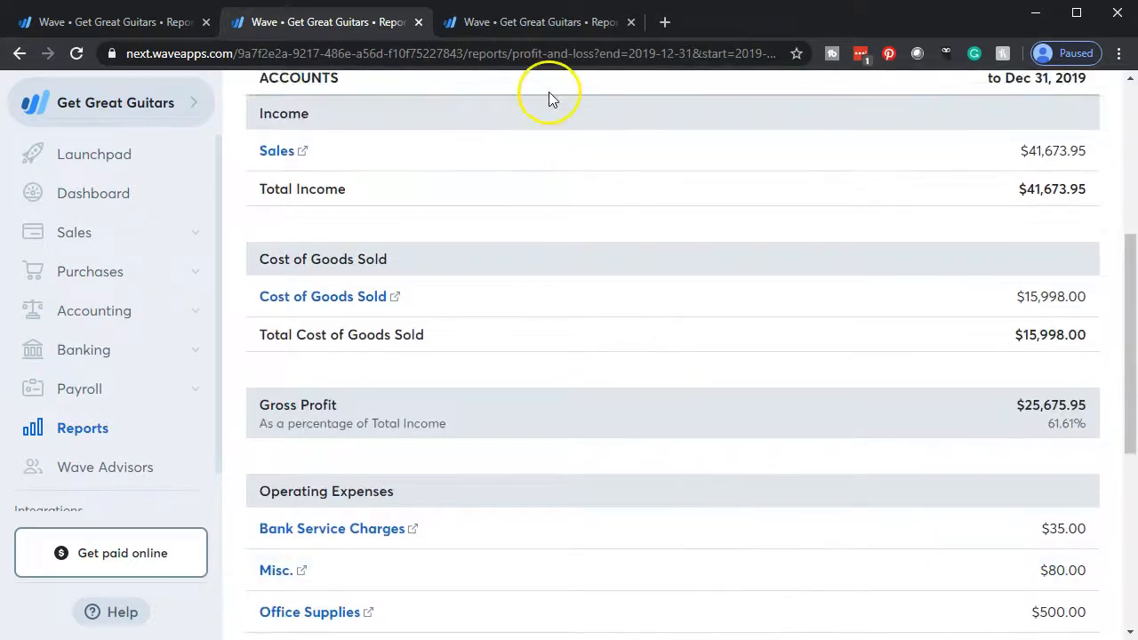
Show the account details of the 2019 Balance Sheet and review its asset accounts, including Checking Account - Chase.
click(542, 24)
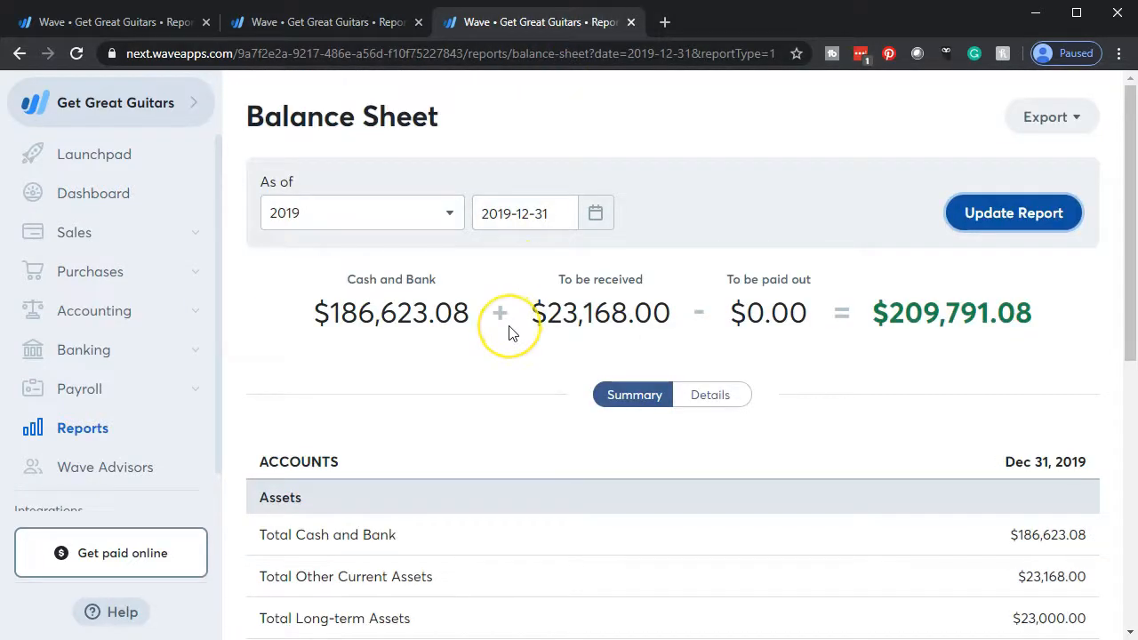
scroll(509, 332, down, 6)
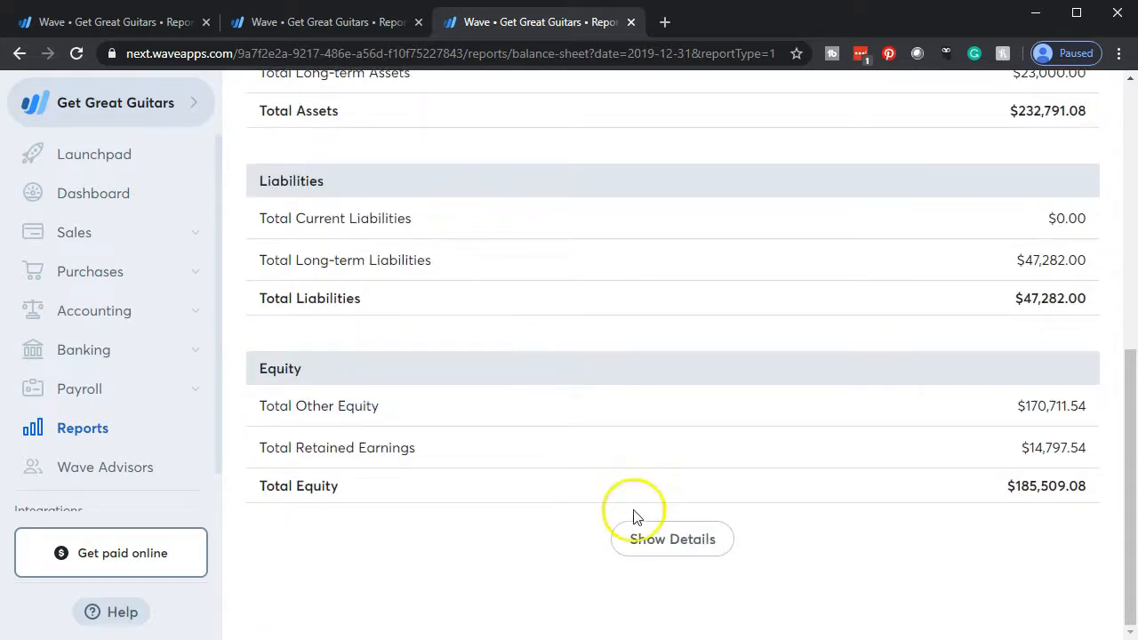
click(655, 538)
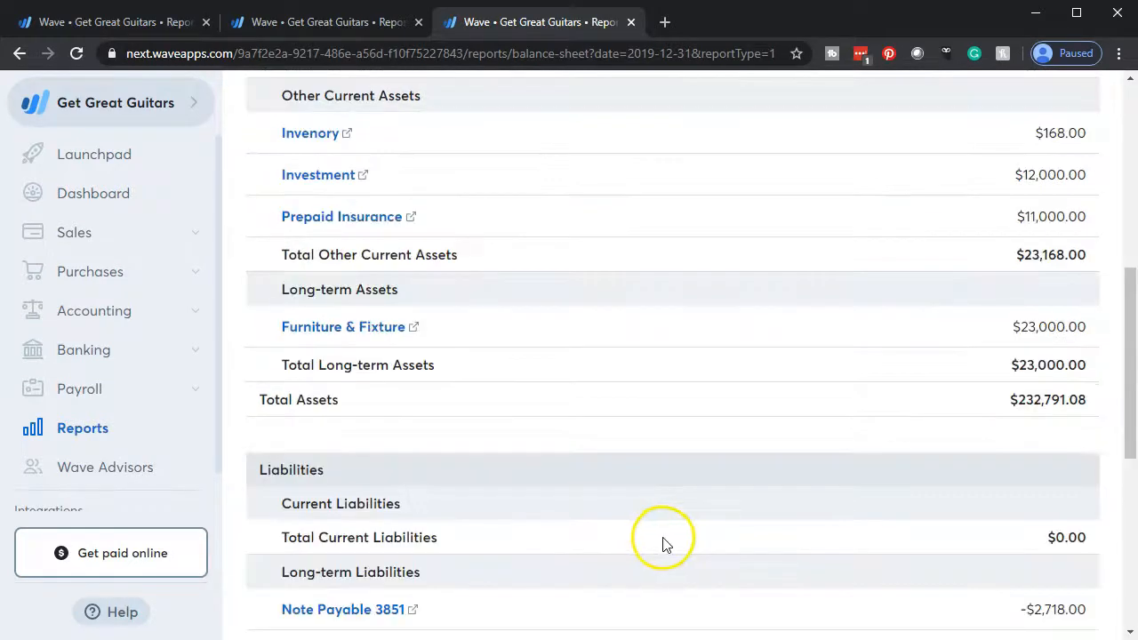
scroll(662, 544, up, 4)
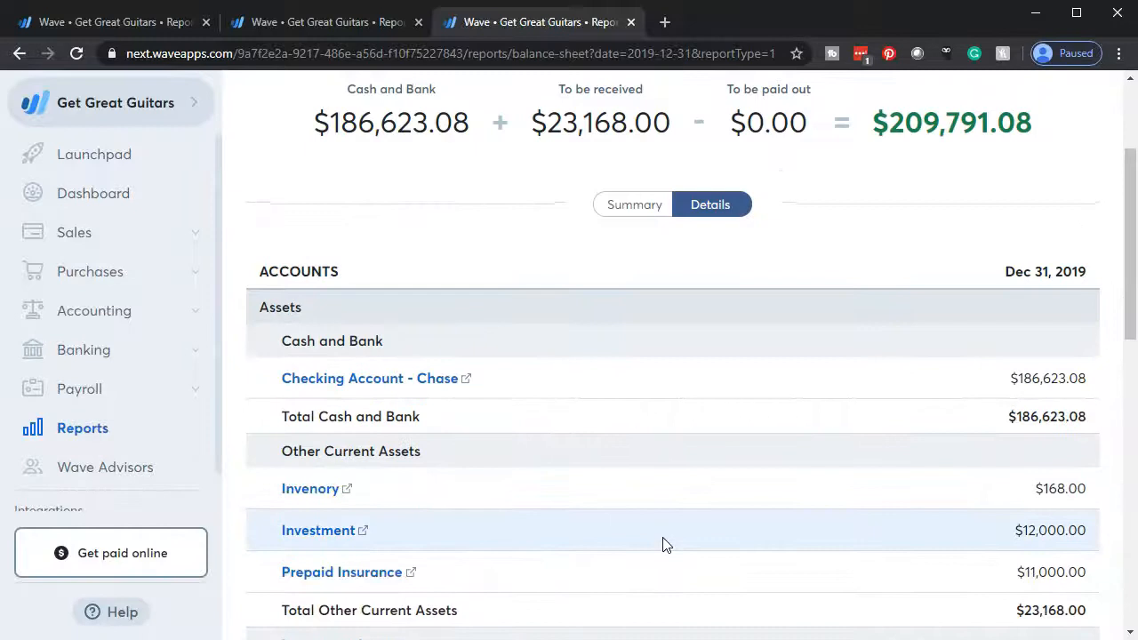
click(664, 529)
scroll(665, 529, down, 1)
Switch to the Bank Stmts.xlsx workbook in Excel and compare April's opening balance with the March statement's ending balance.
key(alt+Tab)
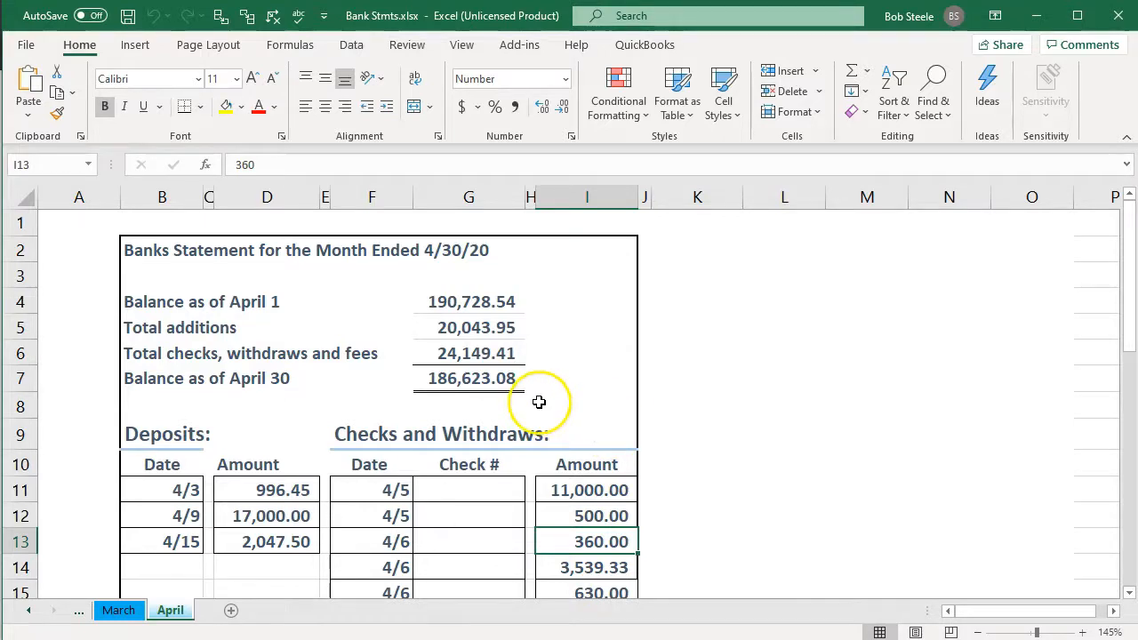
click(477, 308)
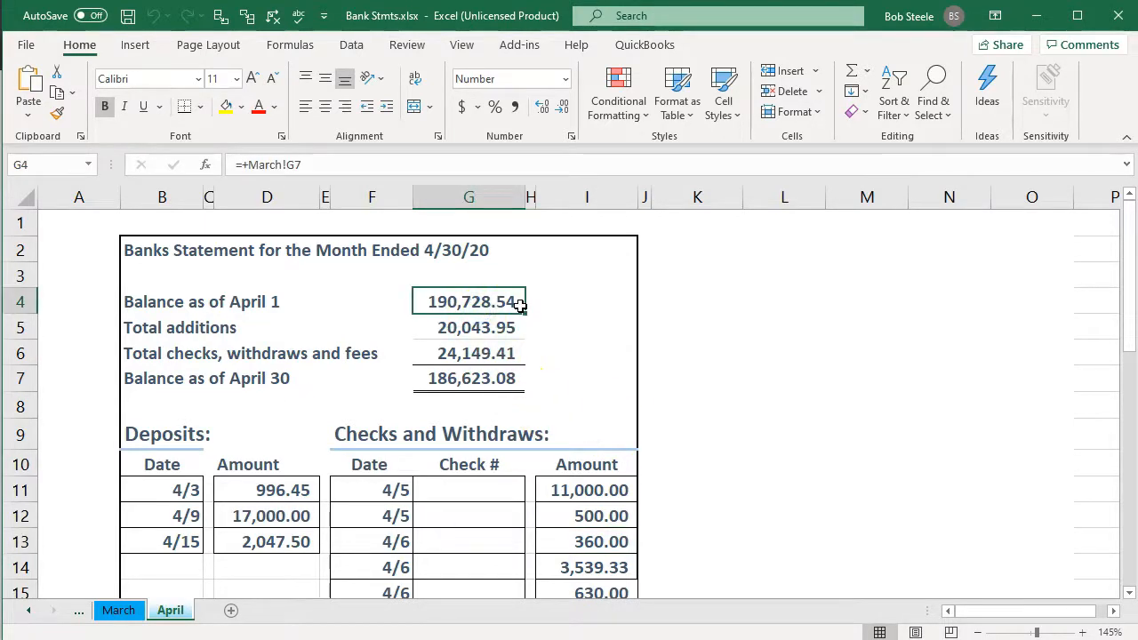
click(118, 609)
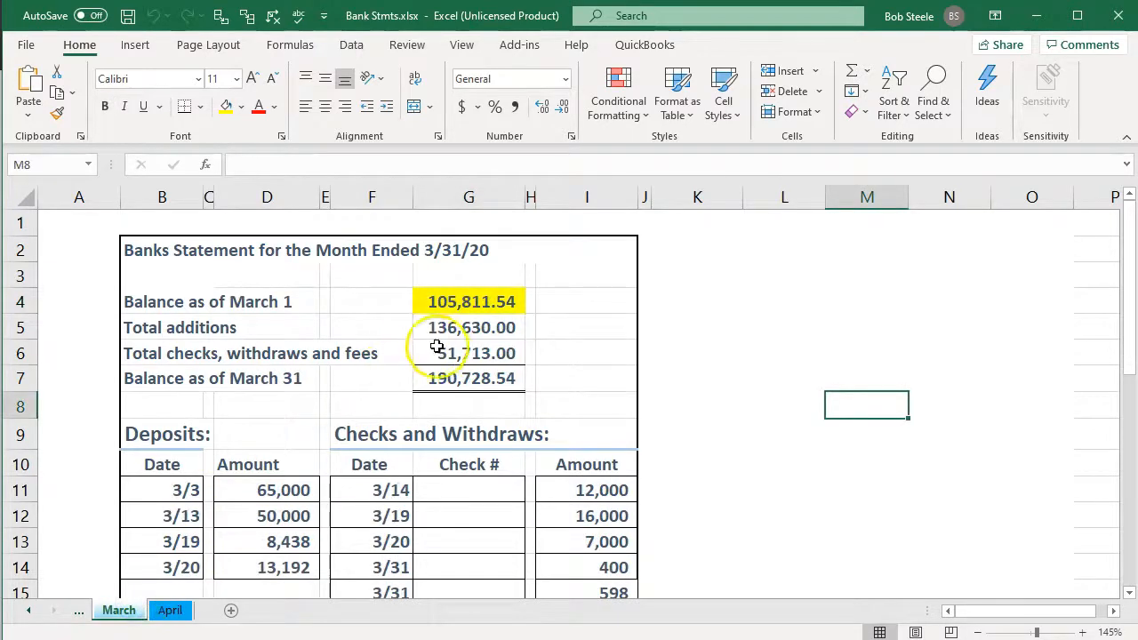
click(165, 611)
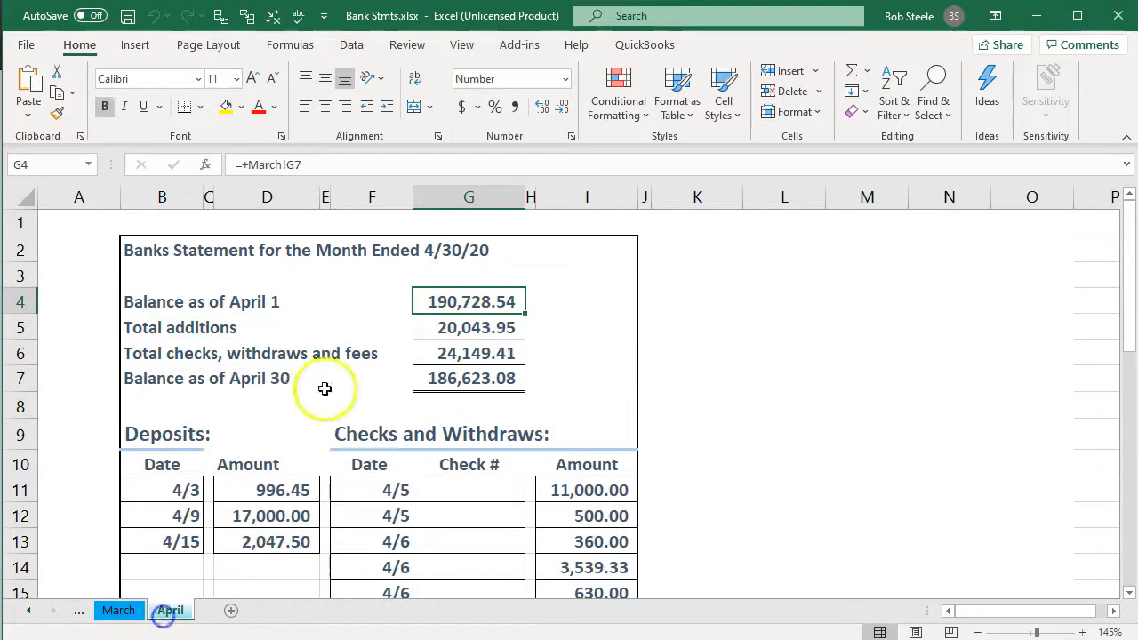
Review the April bank statement's total additions, withdrawals, ending balance, and the listed deposits and checks.
key(Down)
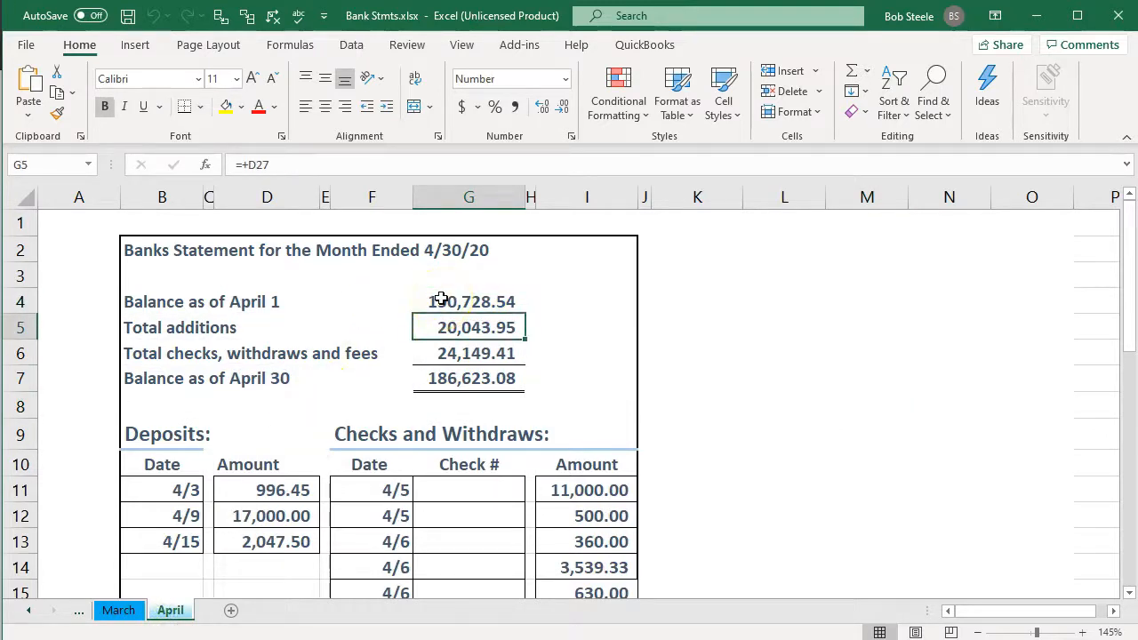
key(Down)
key(Down)
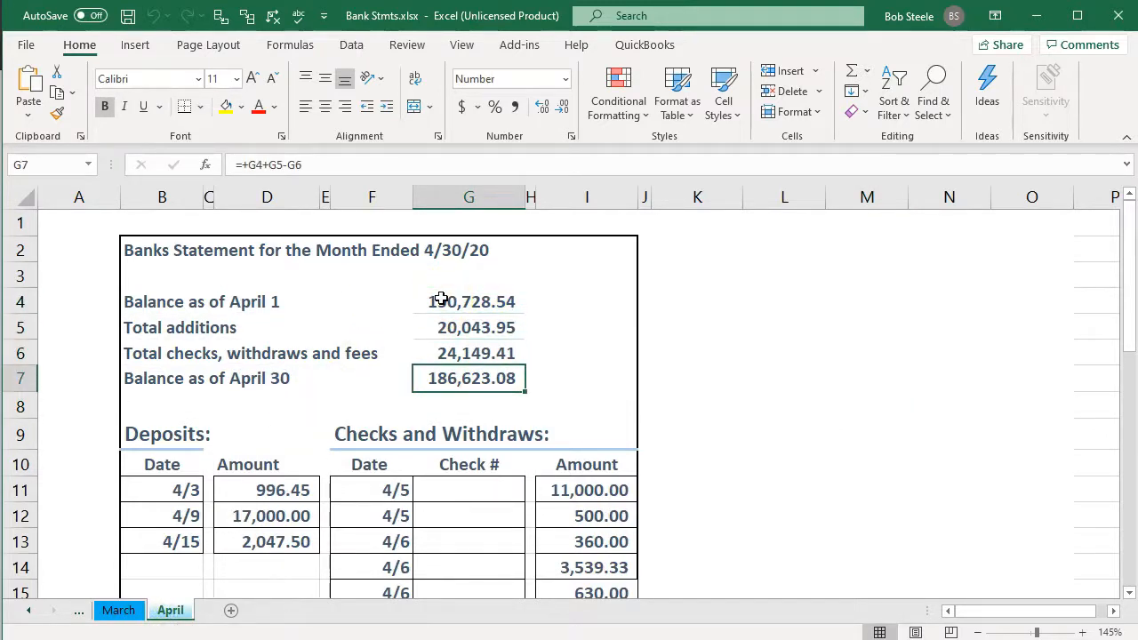
scroll(440, 298, down, 3)
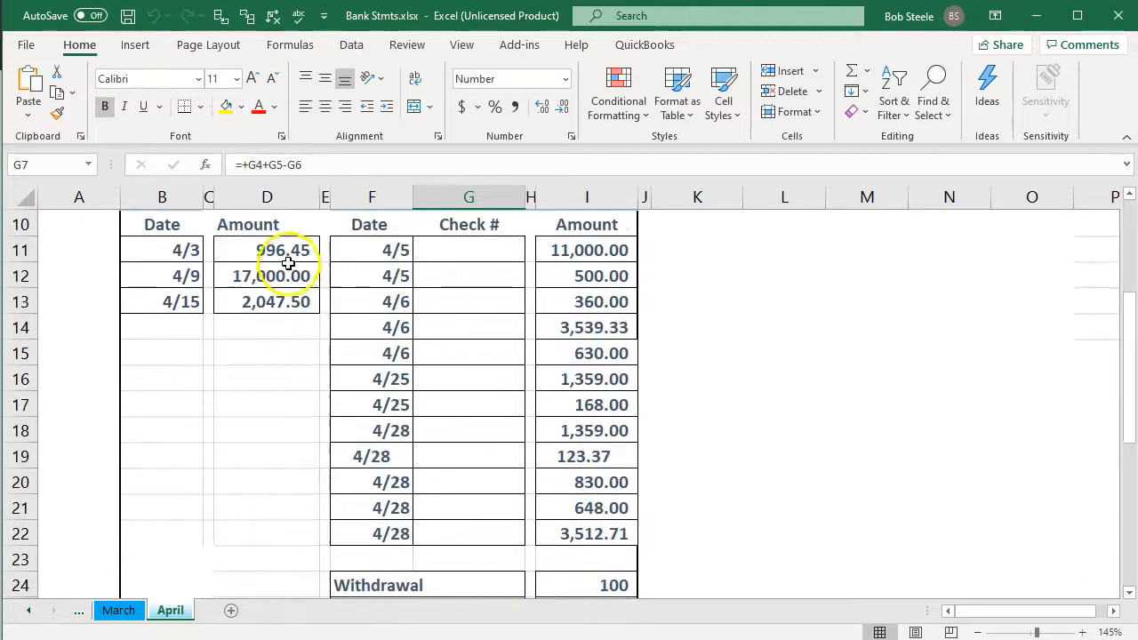
drag(292, 249, 604, 538)
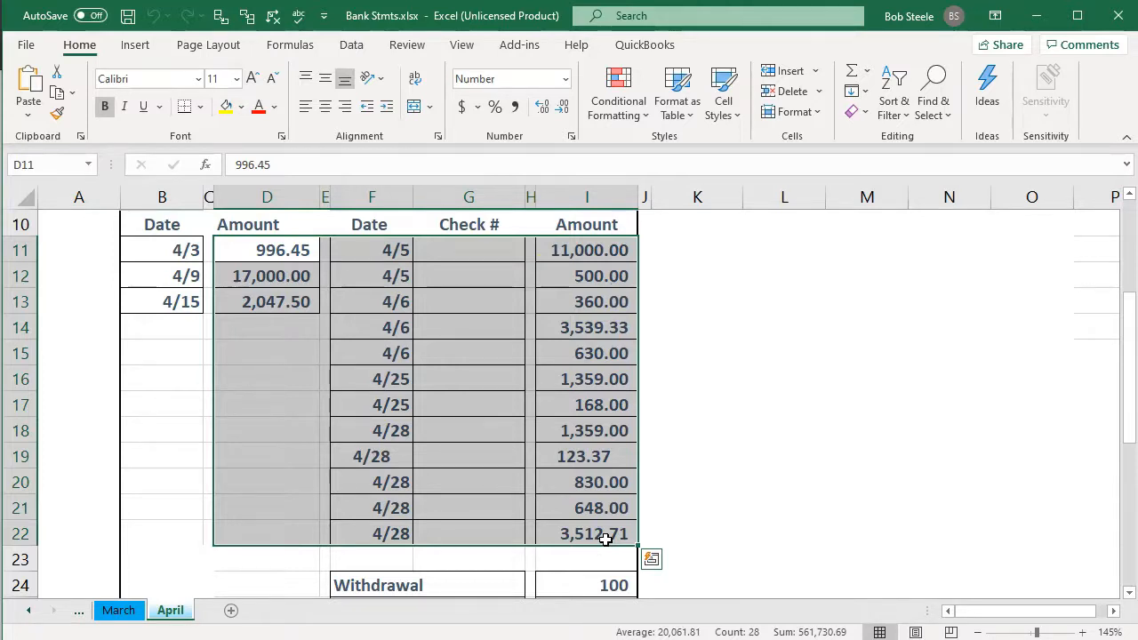
scroll(605, 538, up, 3)
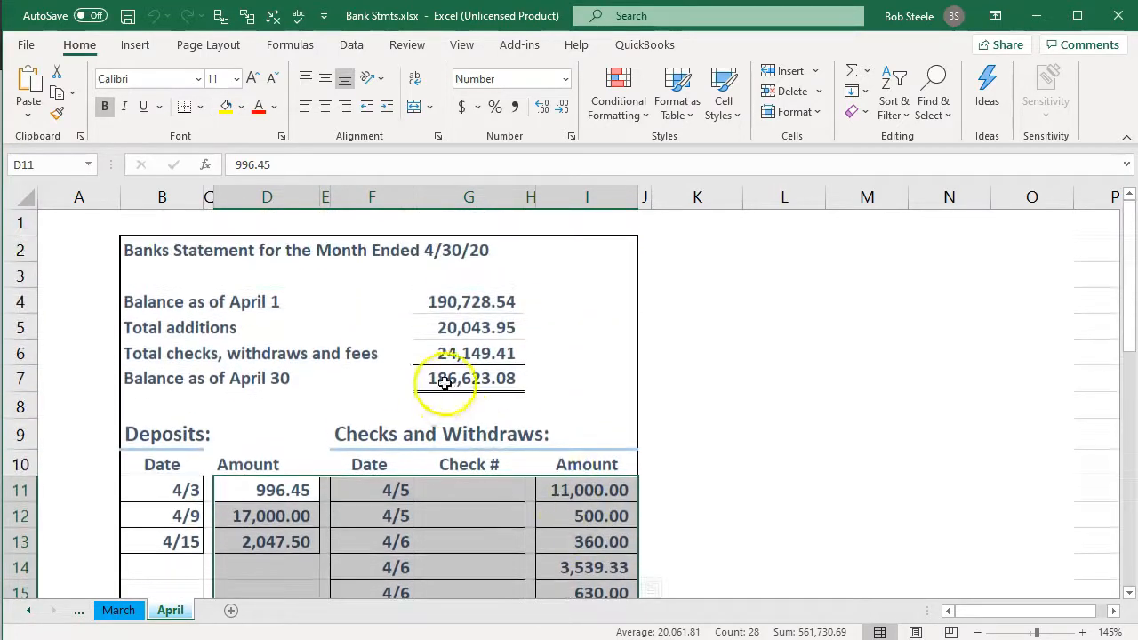
click(444, 382)
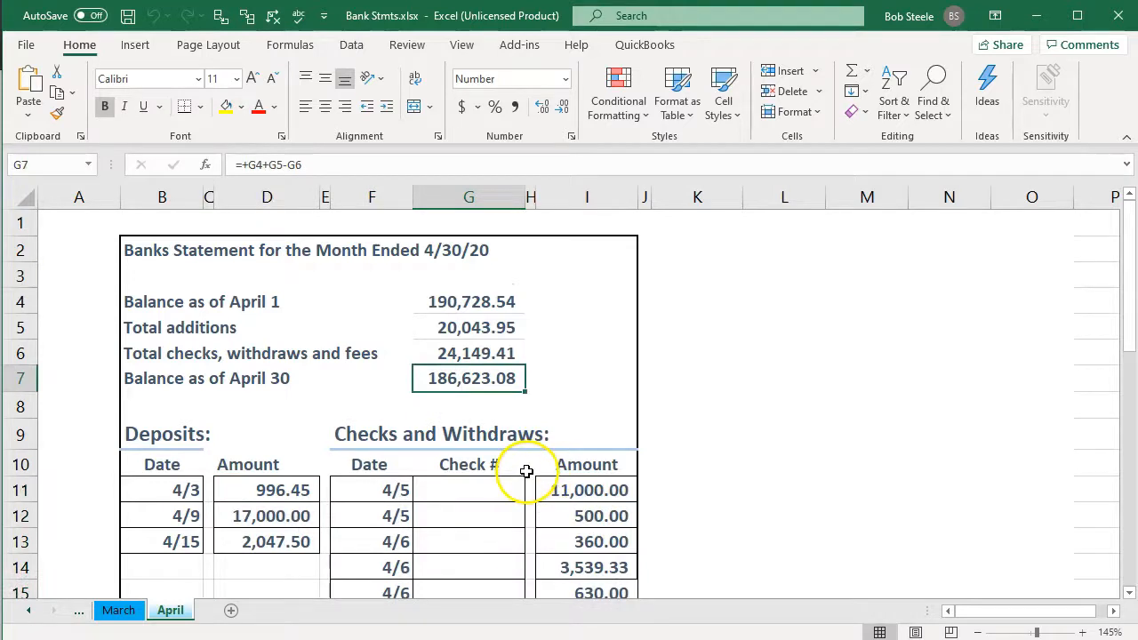
Return to Wave, open account reconciliation and start reconciling new transactions for Checking Account - Chase.
key(alt+Tab)
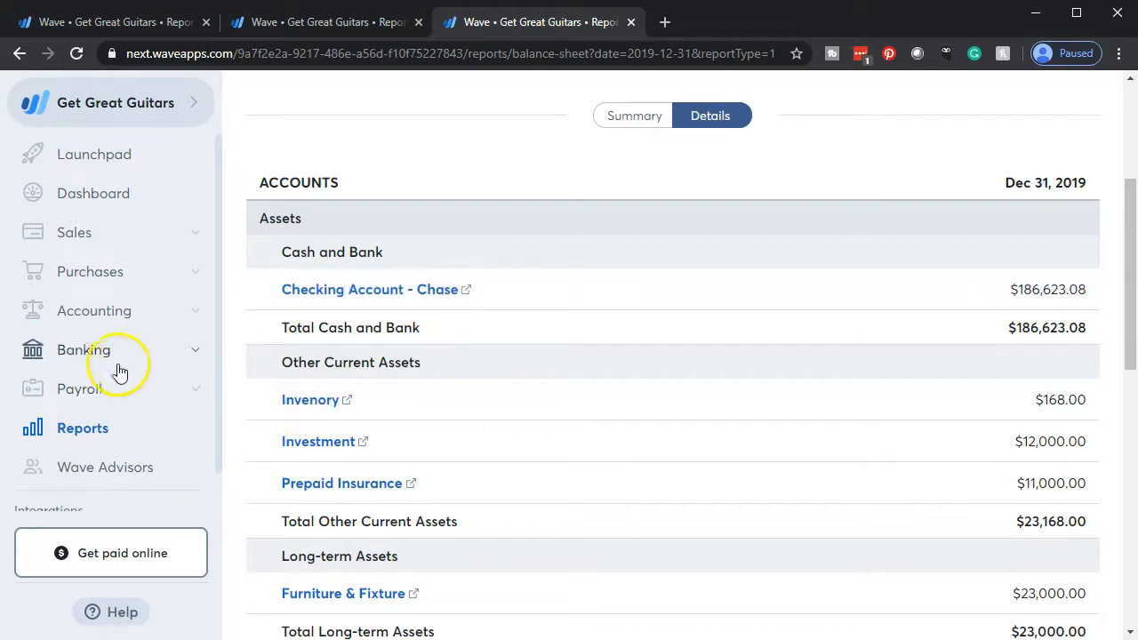
click(102, 320)
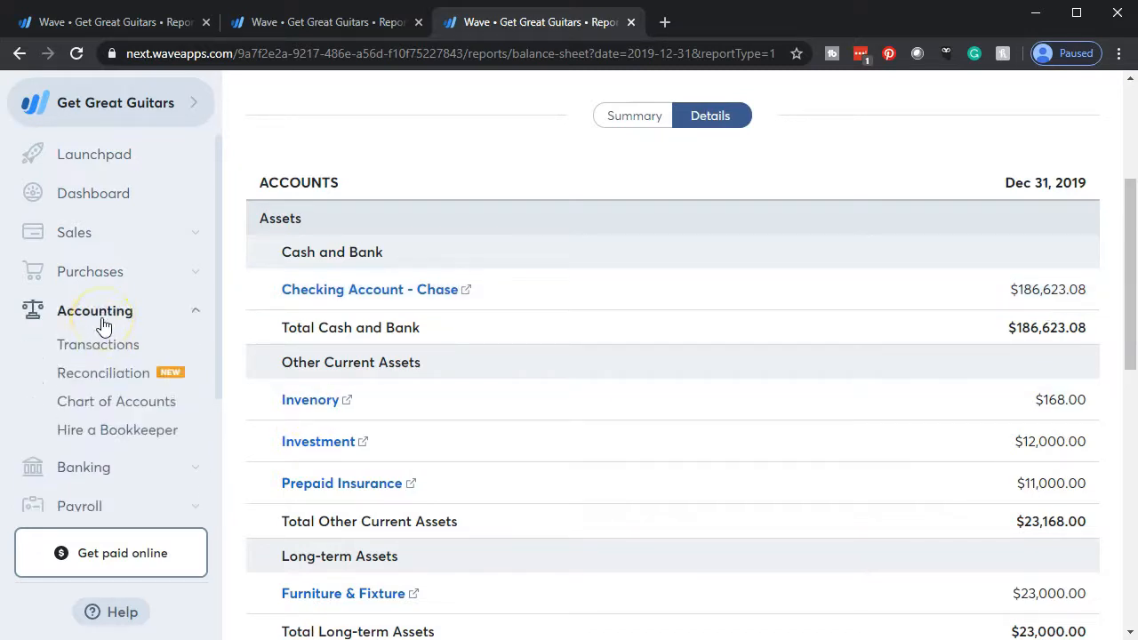
click(98, 382)
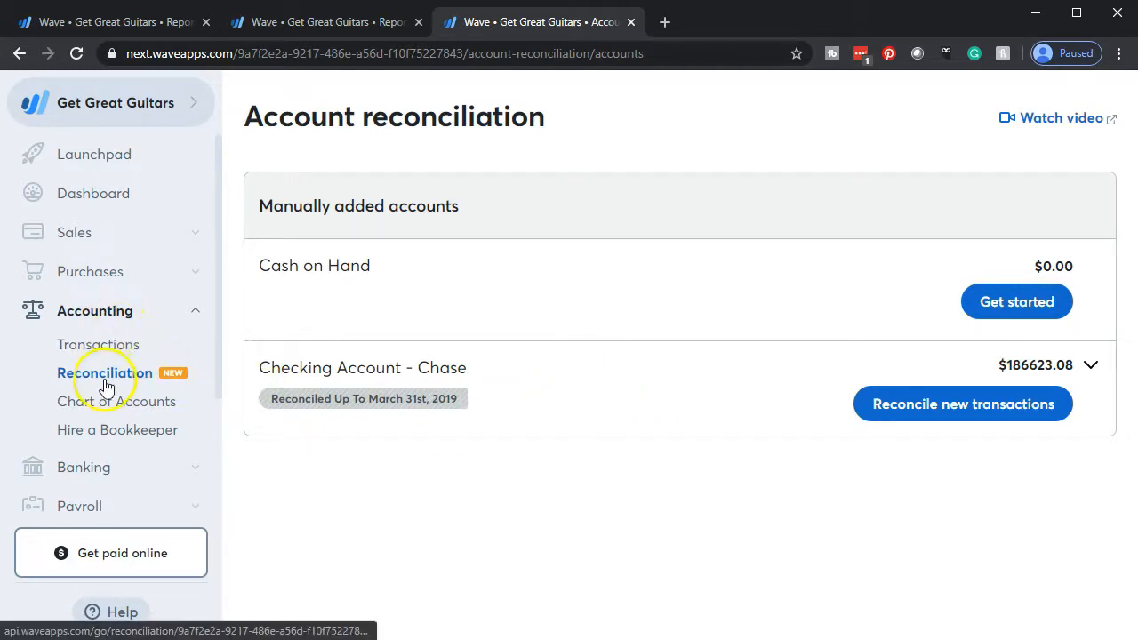
mouse_move(319, 402)
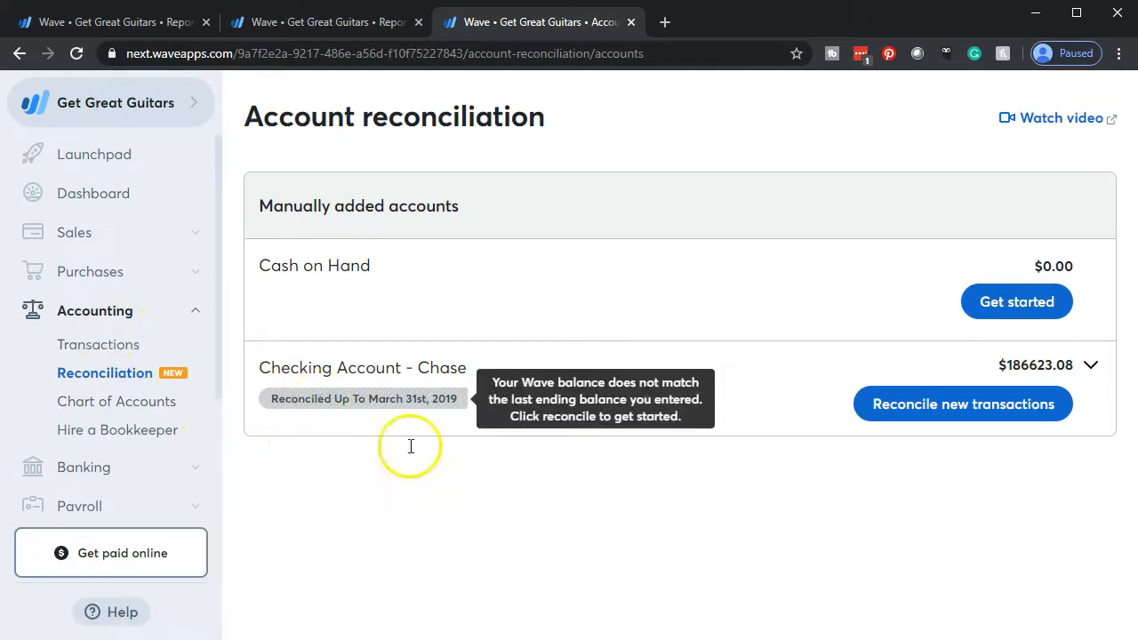
click(921, 418)
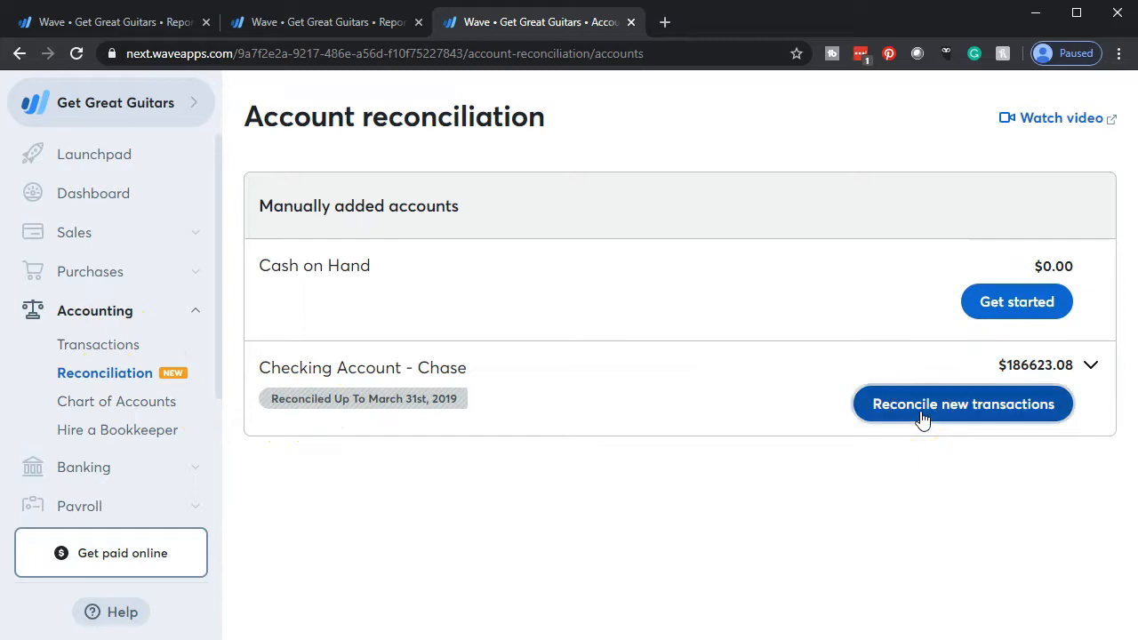
Check the April bank statement in Excel, then set Wave's ending balance amount for Checking Account - Chase to 186623.08 and save it.
click(605, 373)
key(alt+Tab)
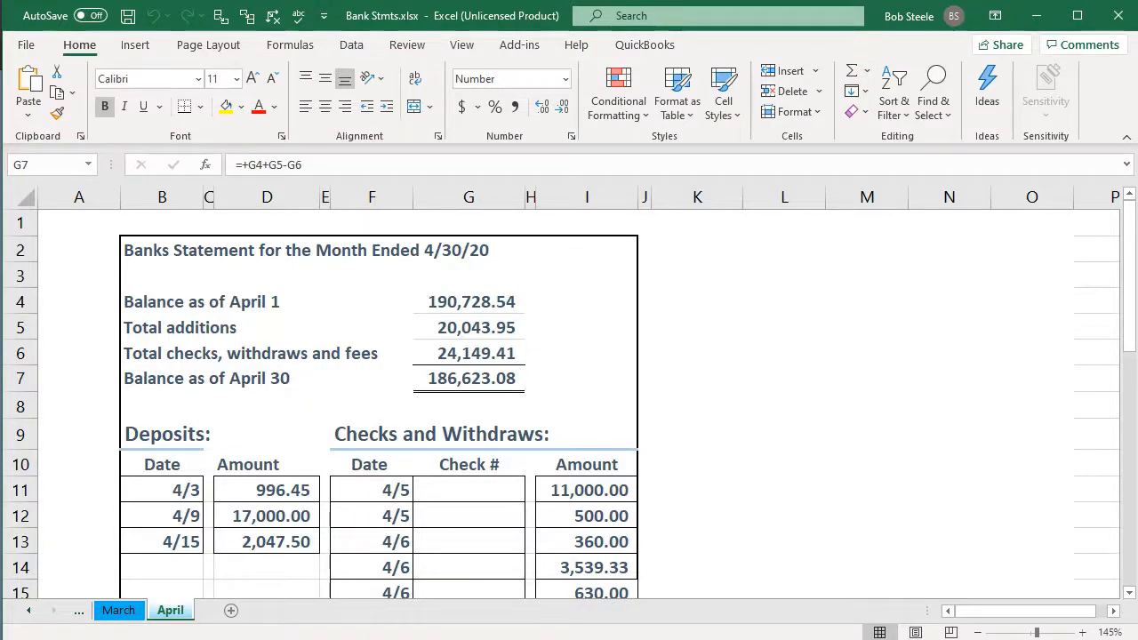
key(alt+Tab)
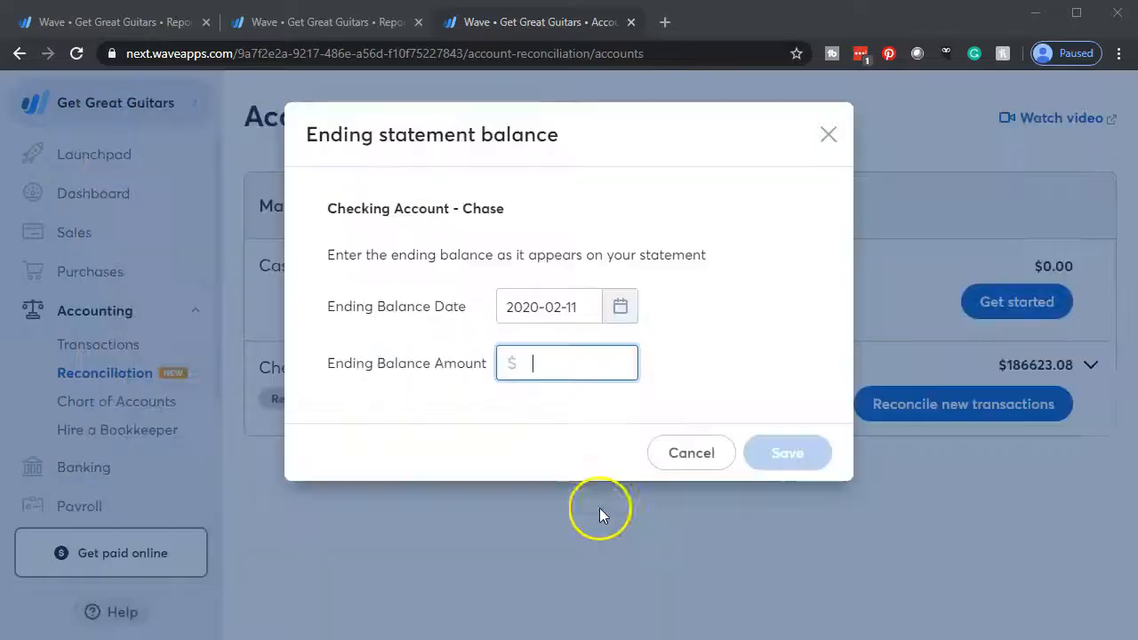
text(18)
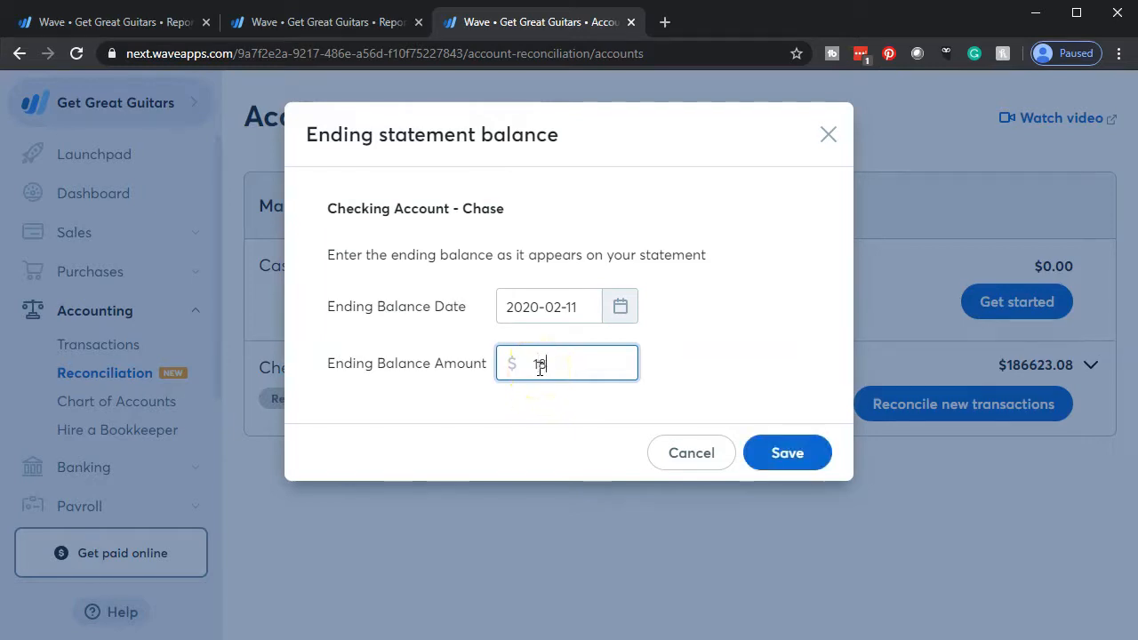
text(6623.08)
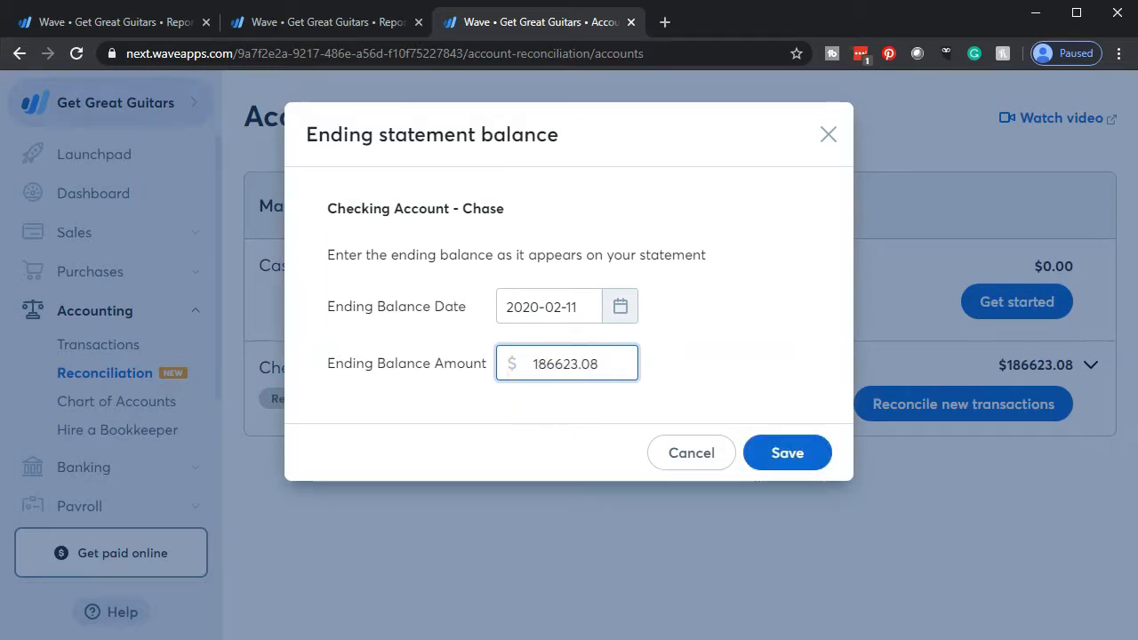
key(alt+Tab)
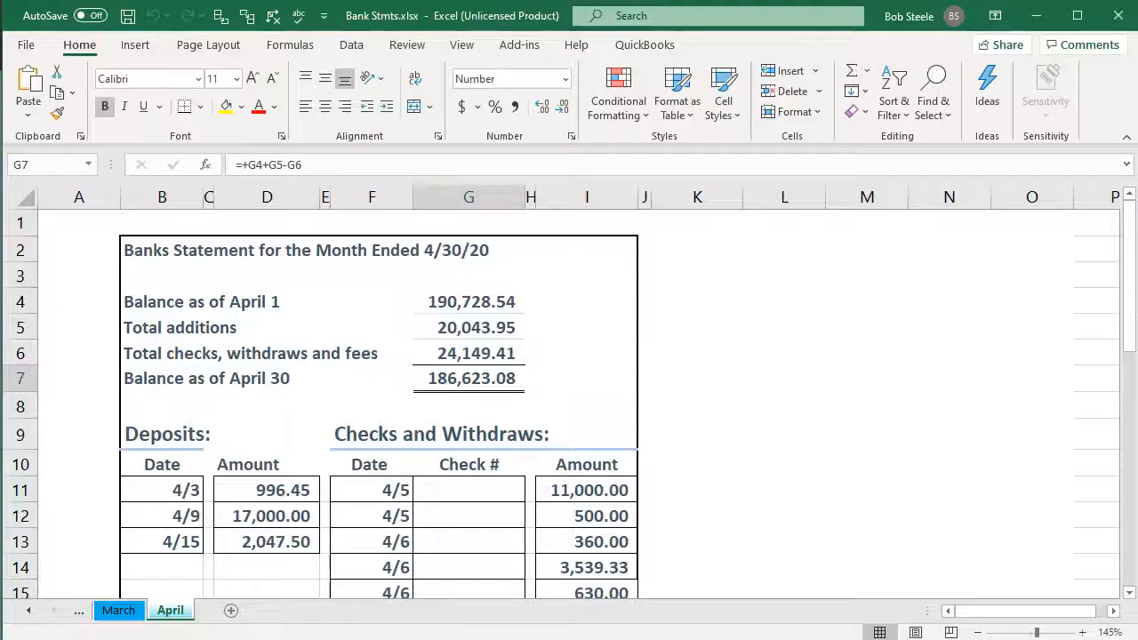
key(alt+Tab)
click(787, 458)
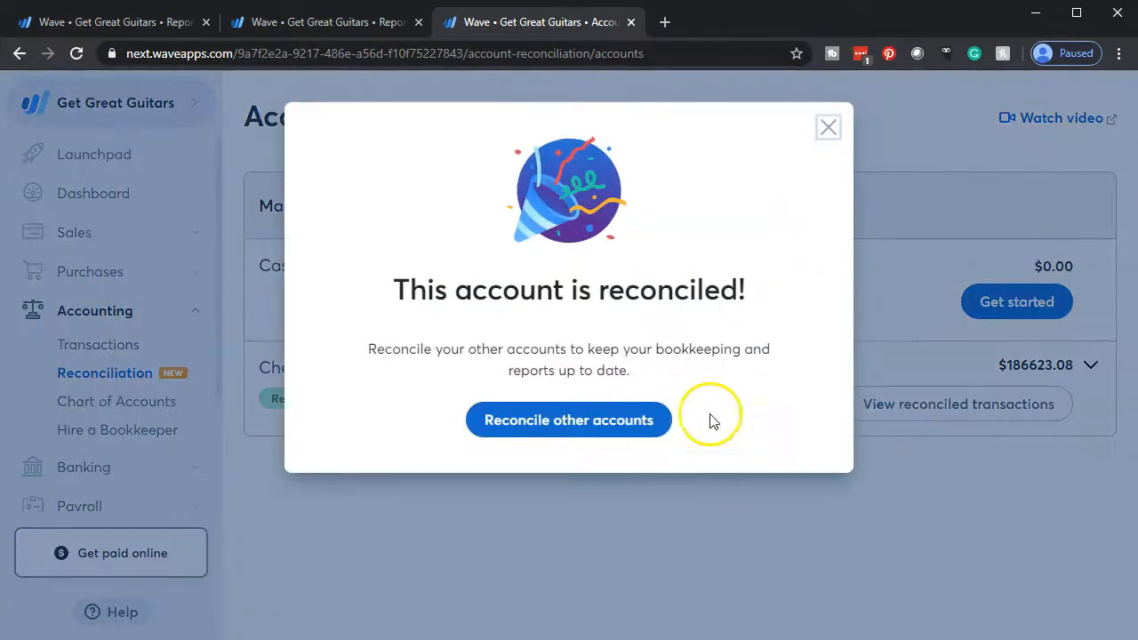
Dismiss the reconciliation confirmation and open the reconciled transactions of Checking Account - Chase.
click(602, 430)
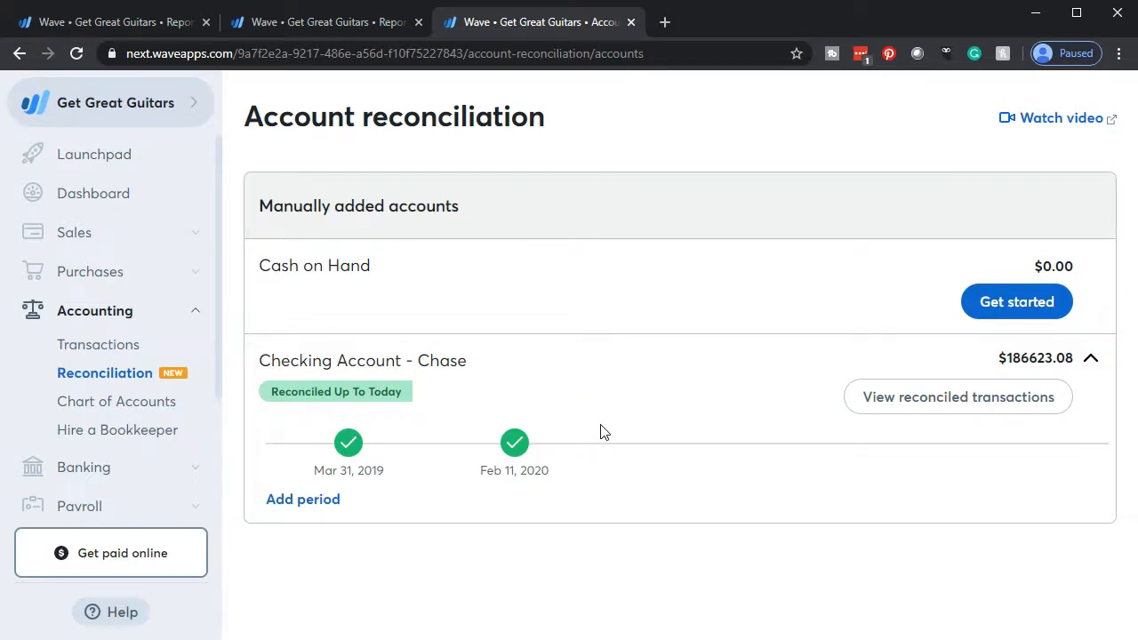
click(911, 418)
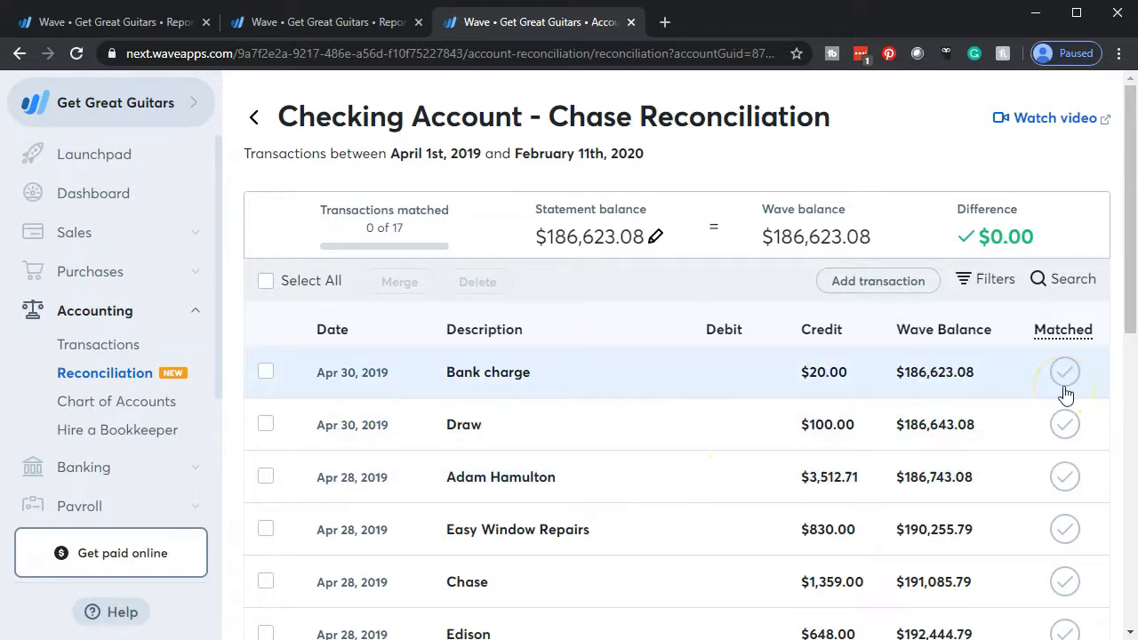
scroll(1066, 396, down, 1)
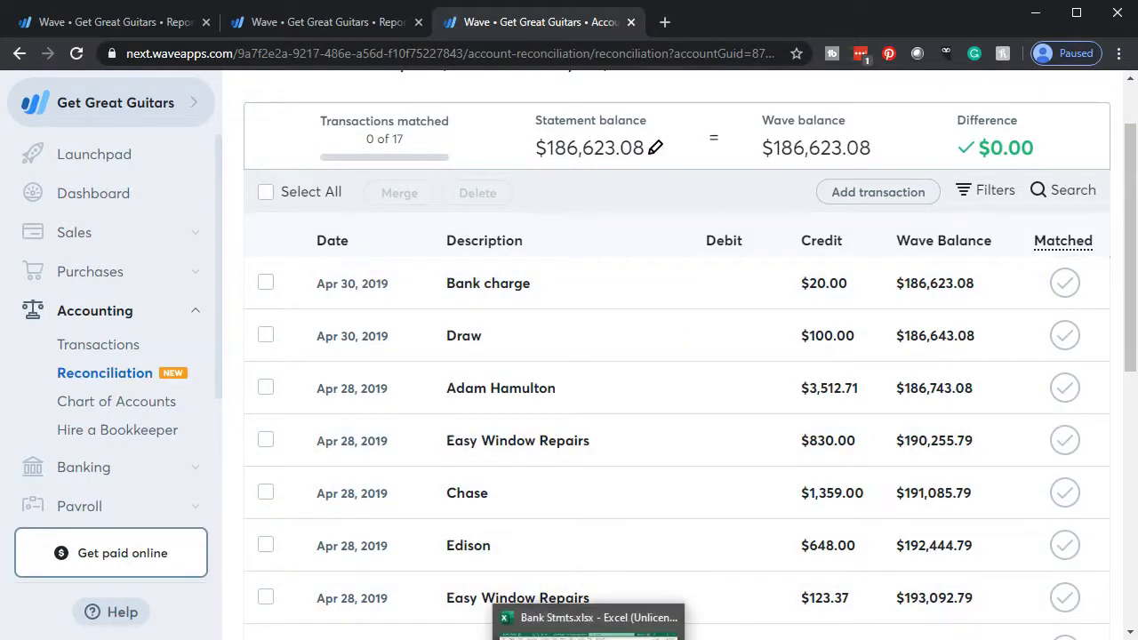
Switch to the Bank Stmts.xlsx workbook in Excel and locate the 4/3 deposit amount on the April statement.
click(585, 636)
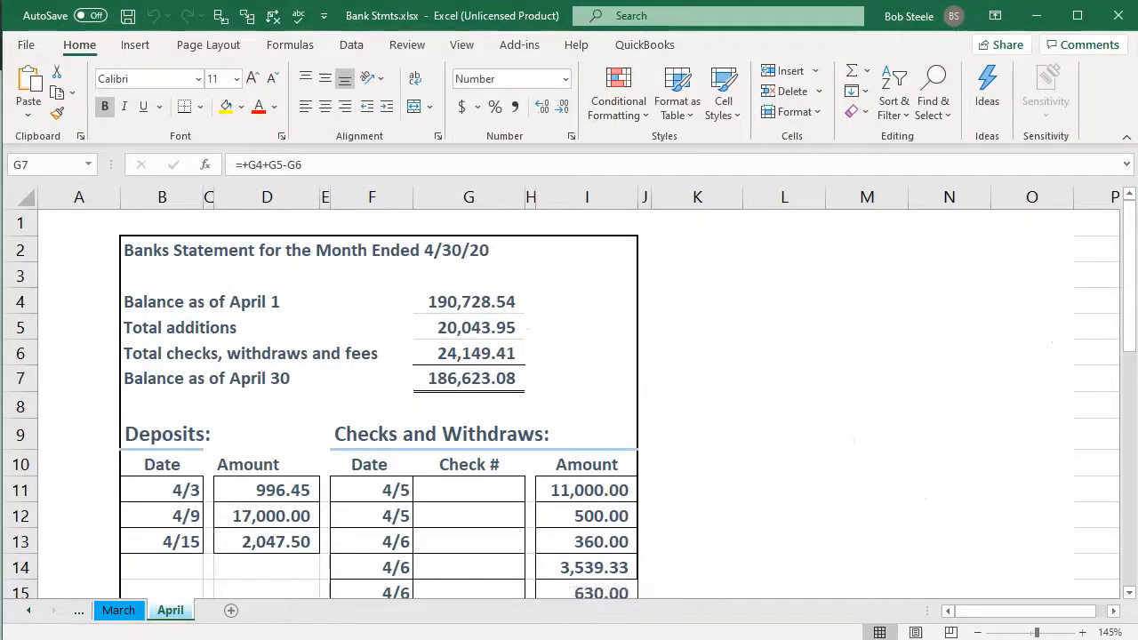
click(461, 516)
scroll(460, 515, down, 1)
scroll(460, 515, down, 1)
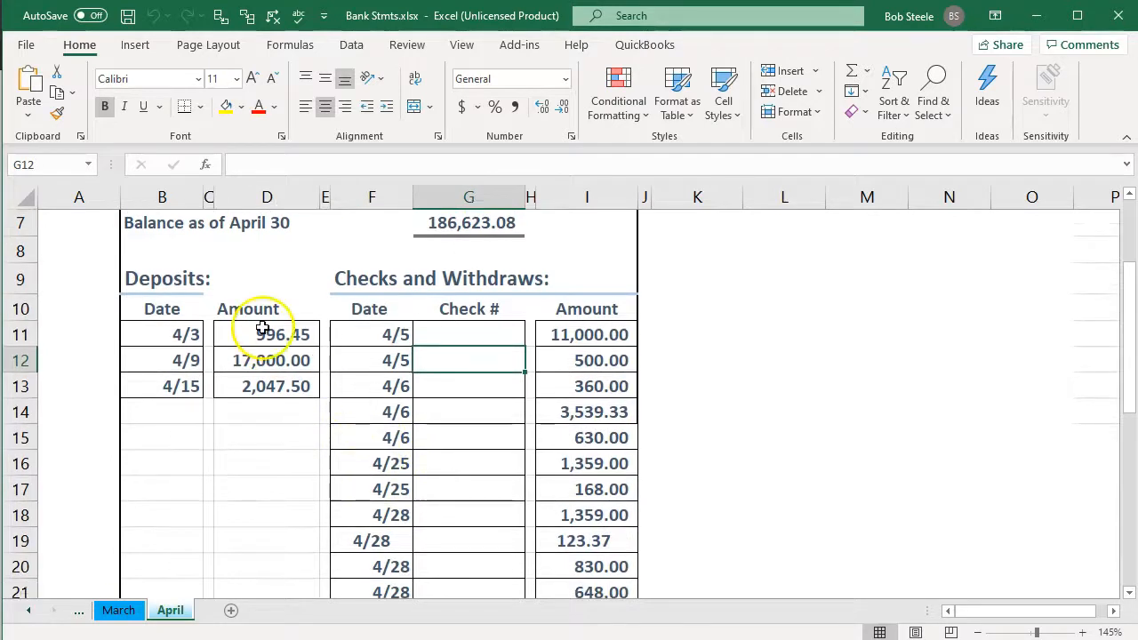
click(263, 331)
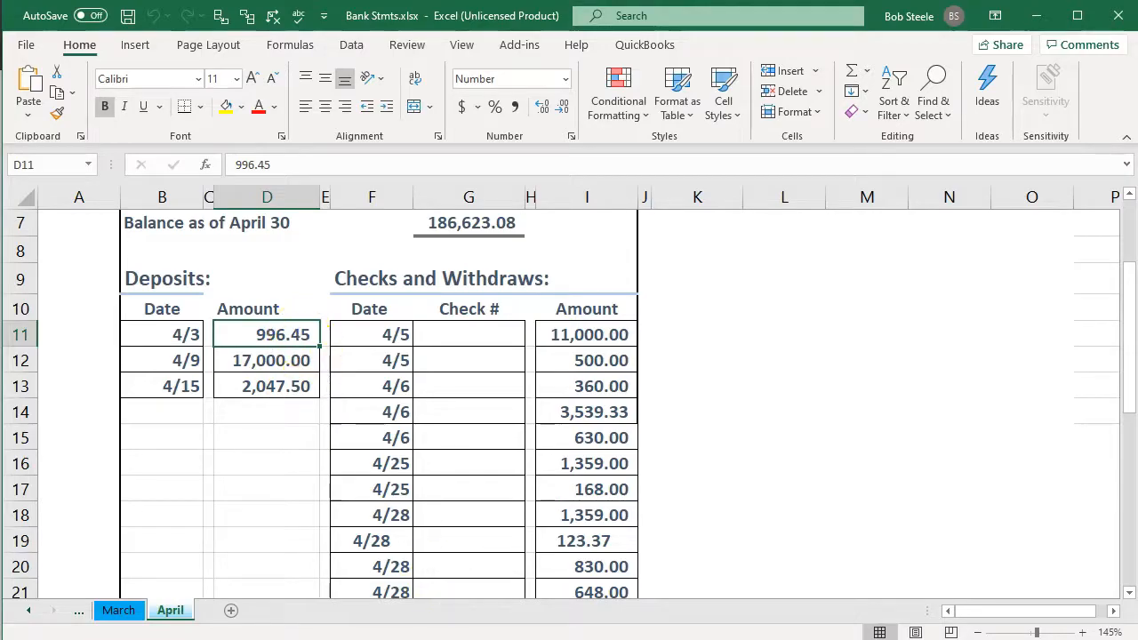
Return to Wave and mark the Apr 3, 2019 deposit of $996.45 as matched.
key(alt+Tab)
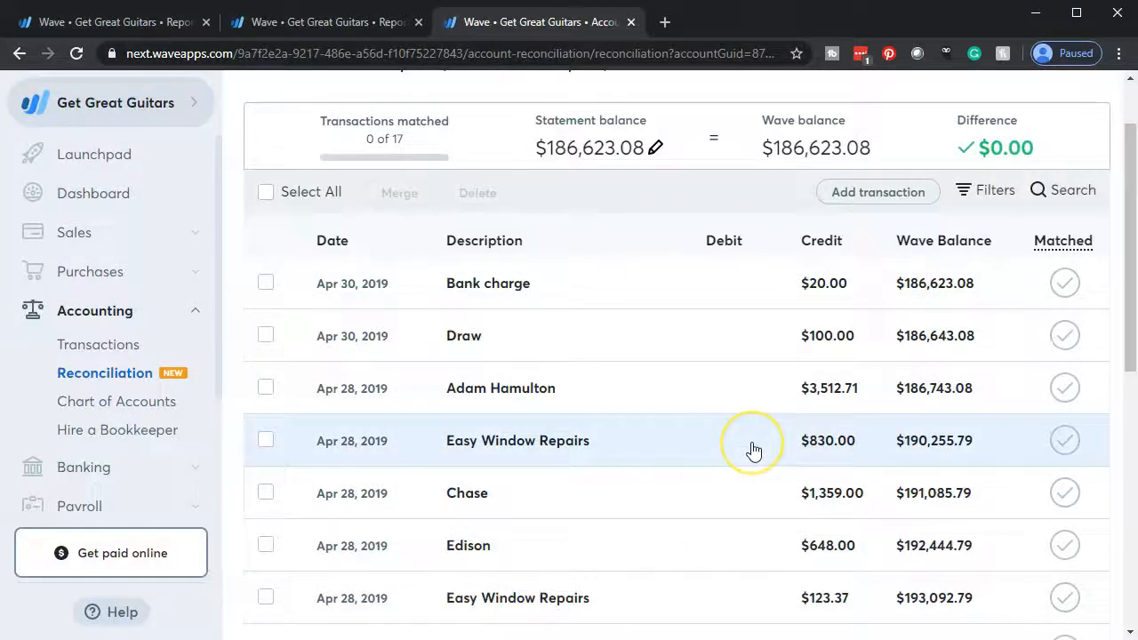
scroll(753, 450, down, 6)
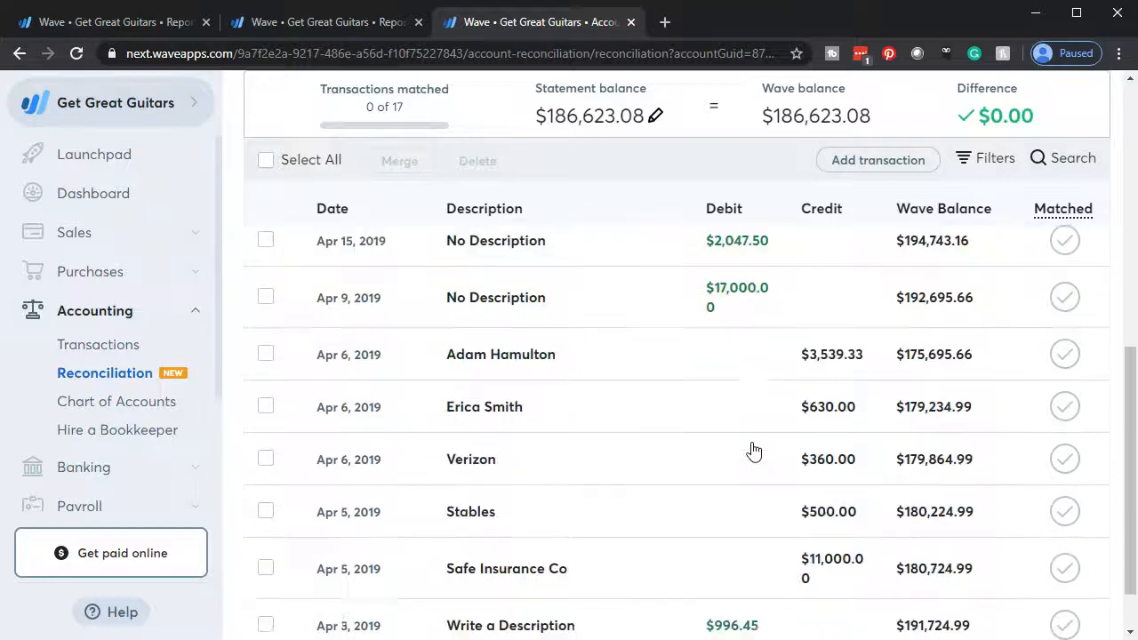
scroll(753, 450, down, 1)
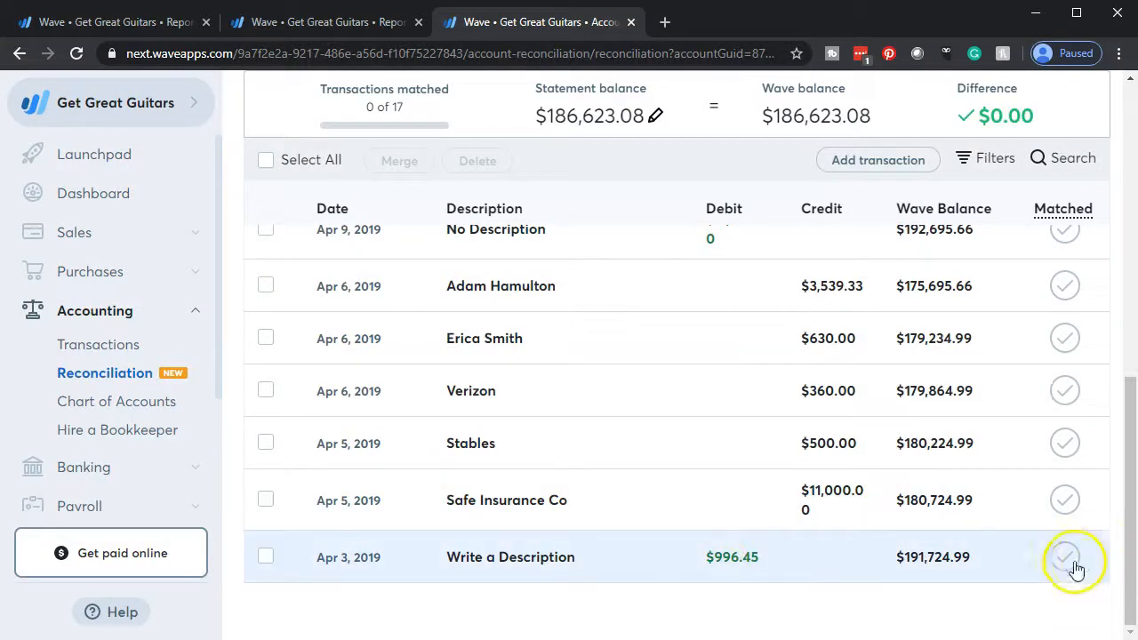
click(1065, 558)
Switch to Excel and fill the 4/3 deposit amount cell on the April statement with light green.
key(alt+Tab)
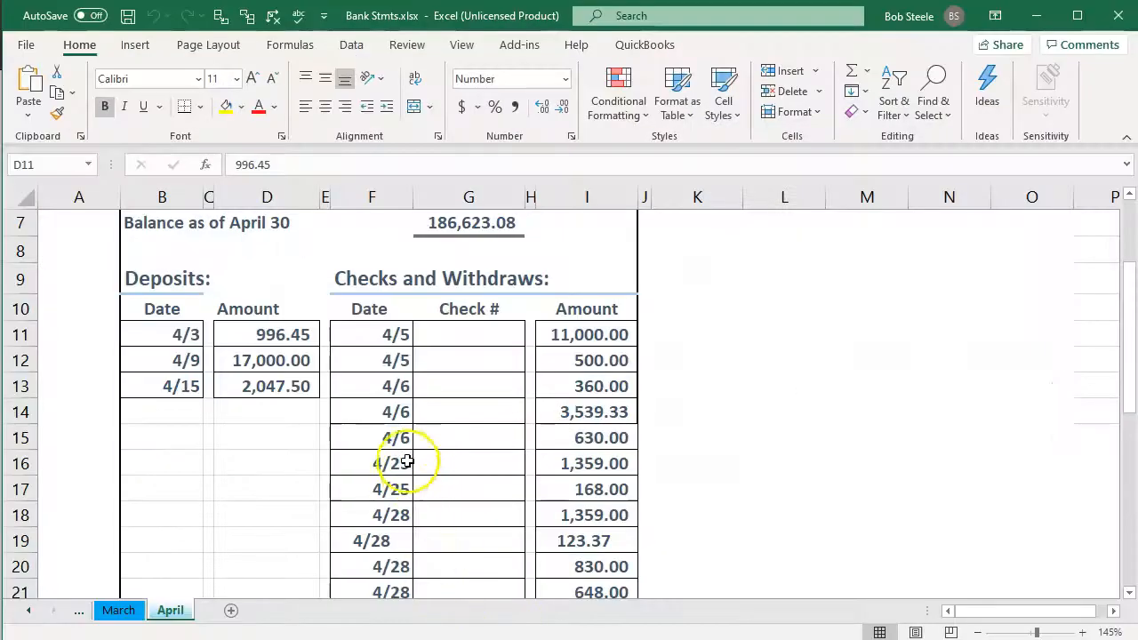
click(270, 334)
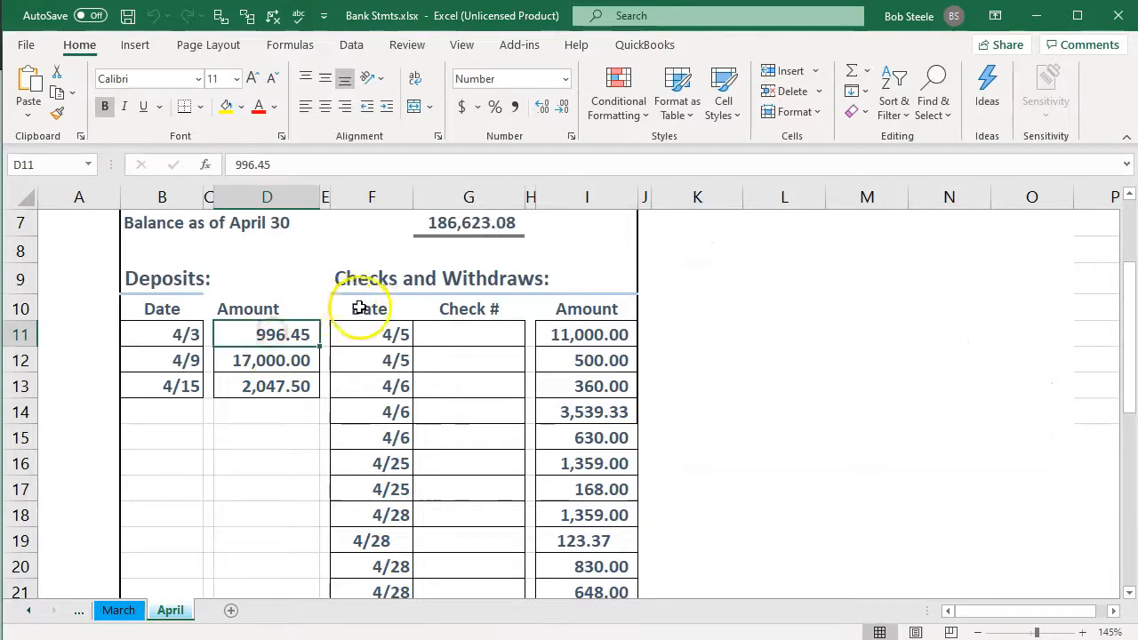
right_click(299, 333)
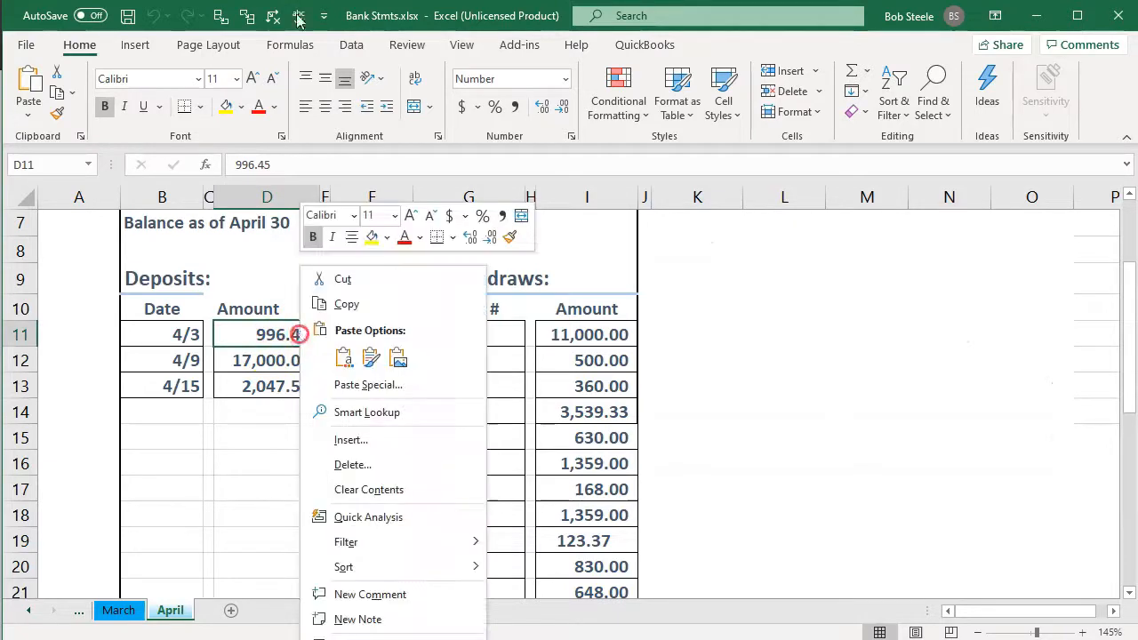
click(387, 236)
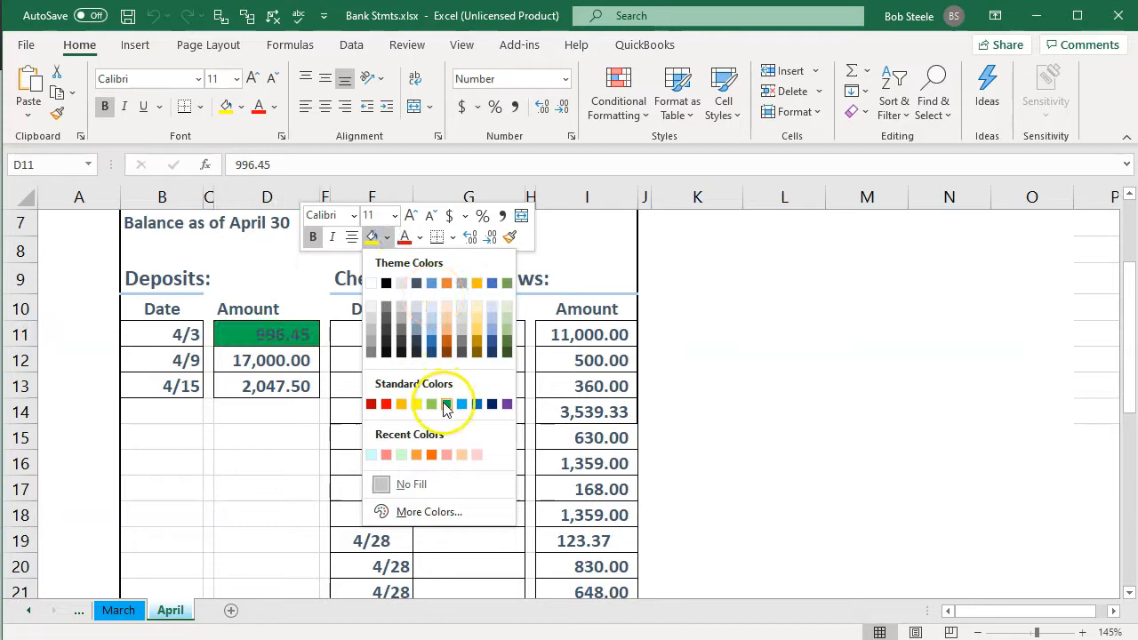
click(432, 404)
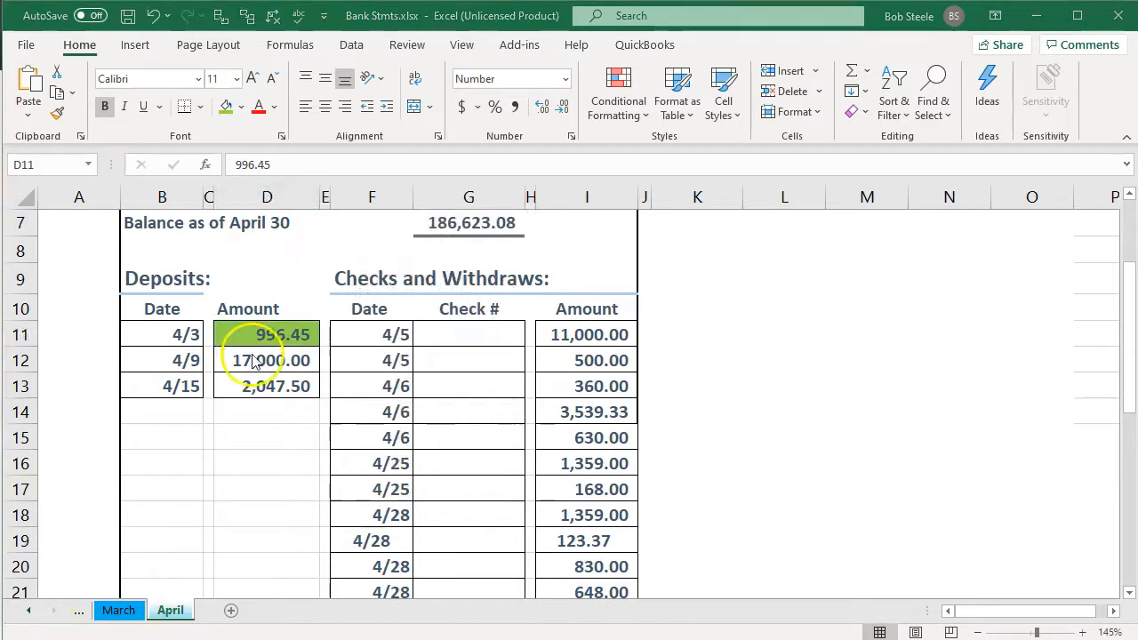
Mark the Apr 9 deposit of $17,000.00 as matched in Wave and fill its amount light green on the Excel statement.
key(alt+Tab)
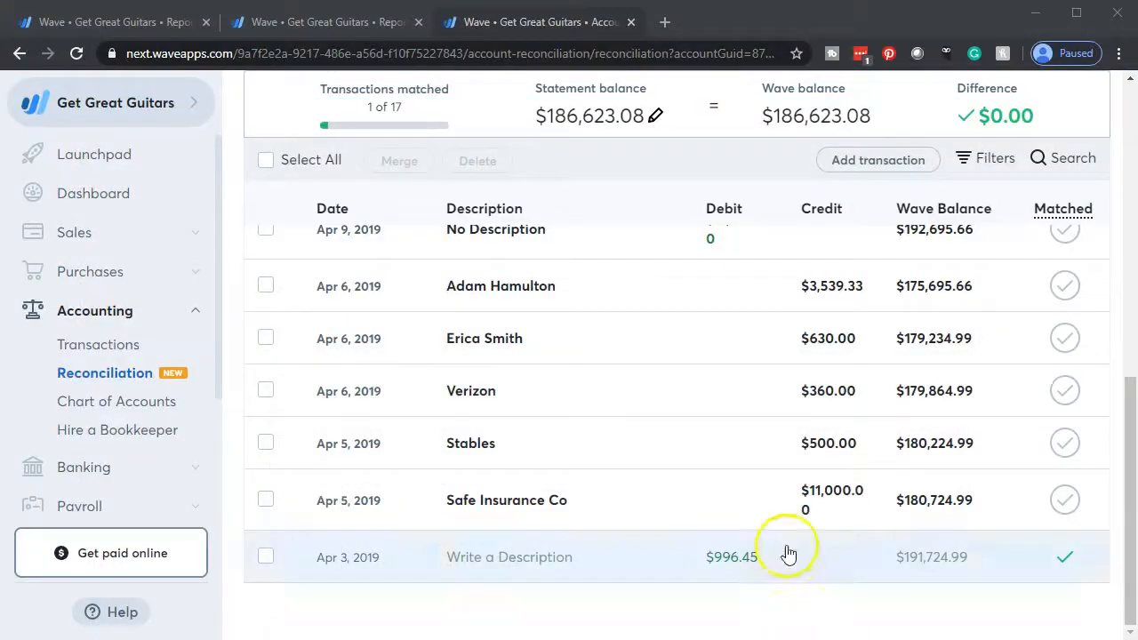
scroll(771, 417, up, 1)
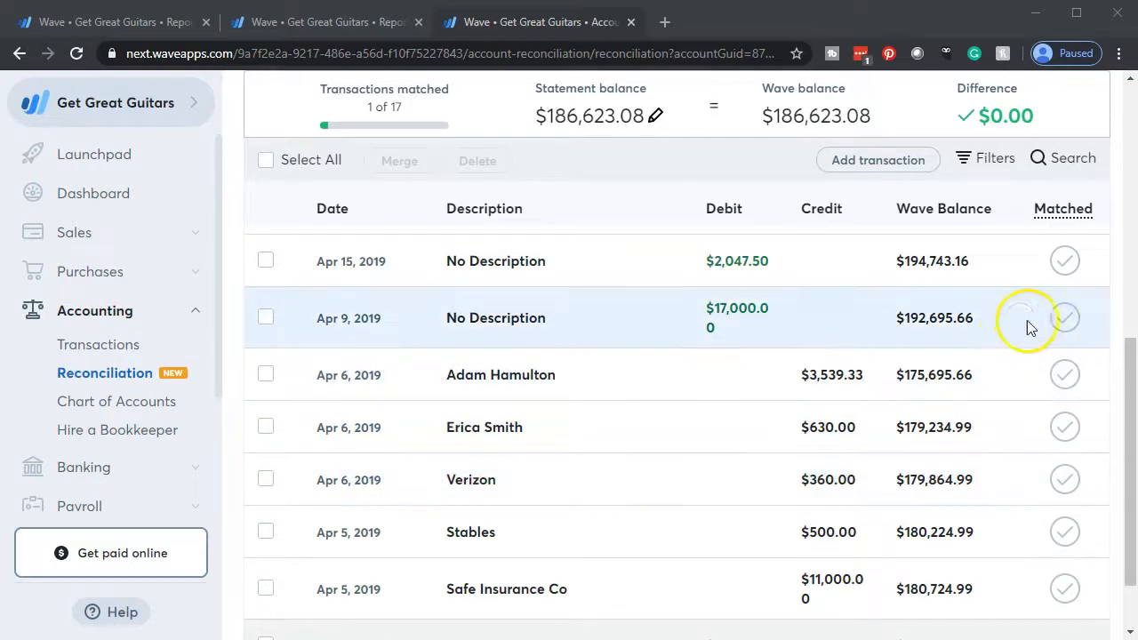
click(1065, 318)
mouse_move(584, 638)
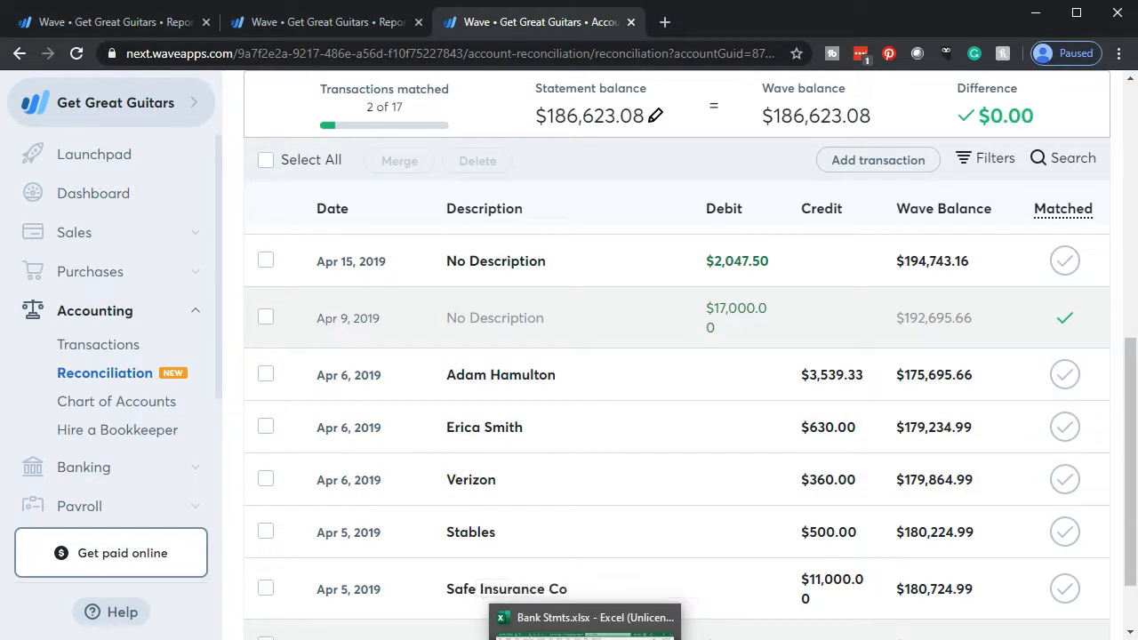
click(584, 622)
click(279, 353)
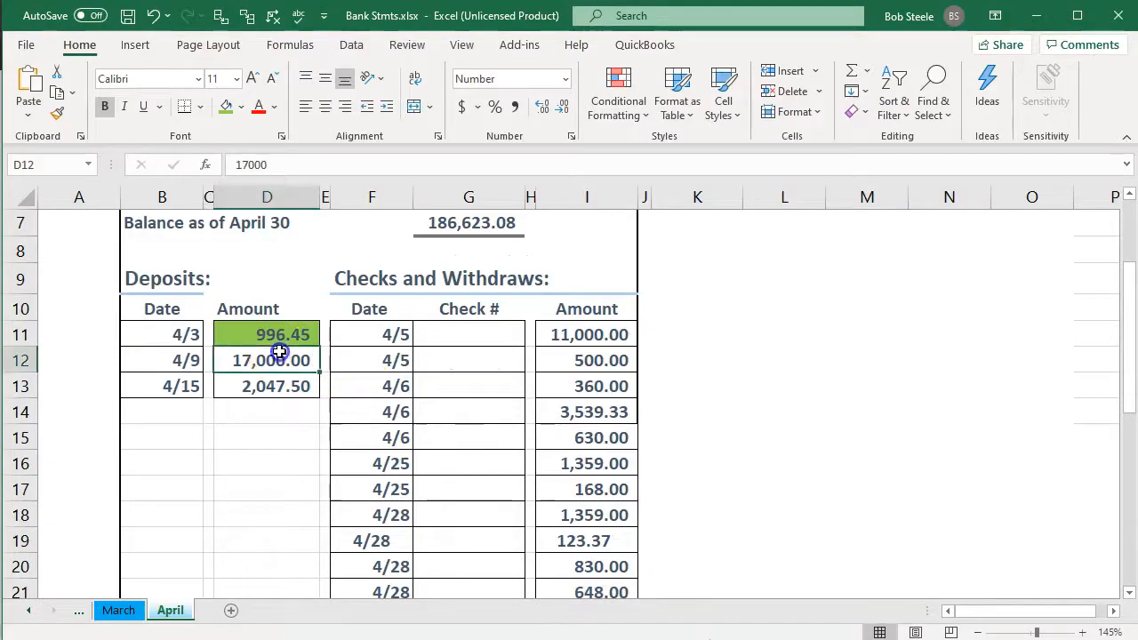
right_click(279, 354)
click(351, 400)
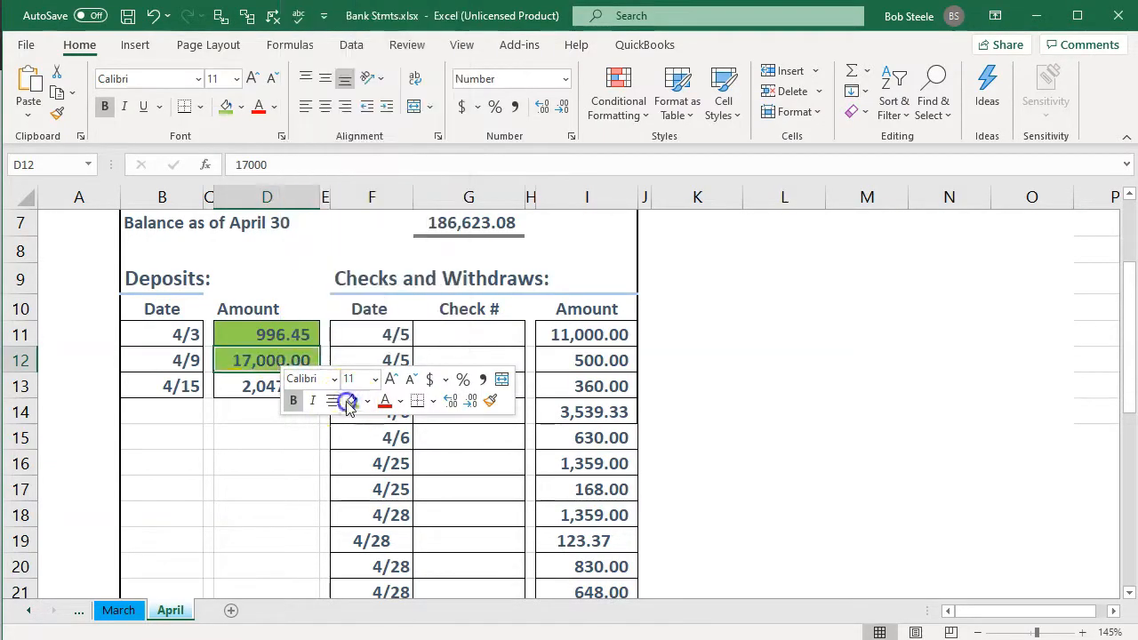
Mark the Apr 15 deposit of $2,047.50 as matched in Wave and fill its amount light green on the Excel statement.
click(234, 398)
key(alt+Tab)
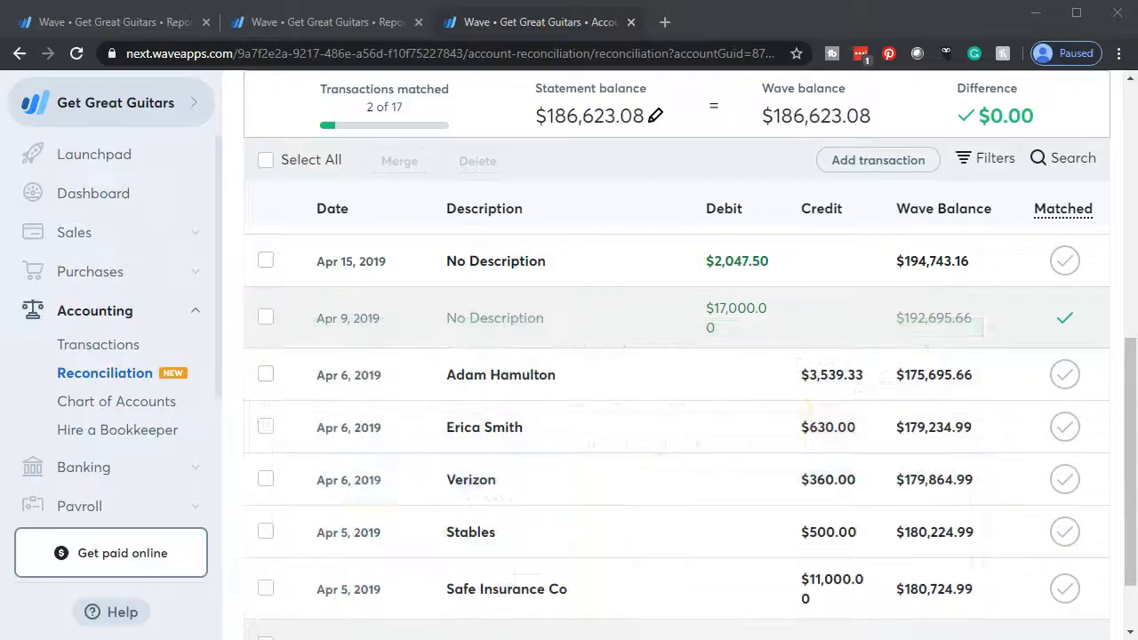
click(1066, 266)
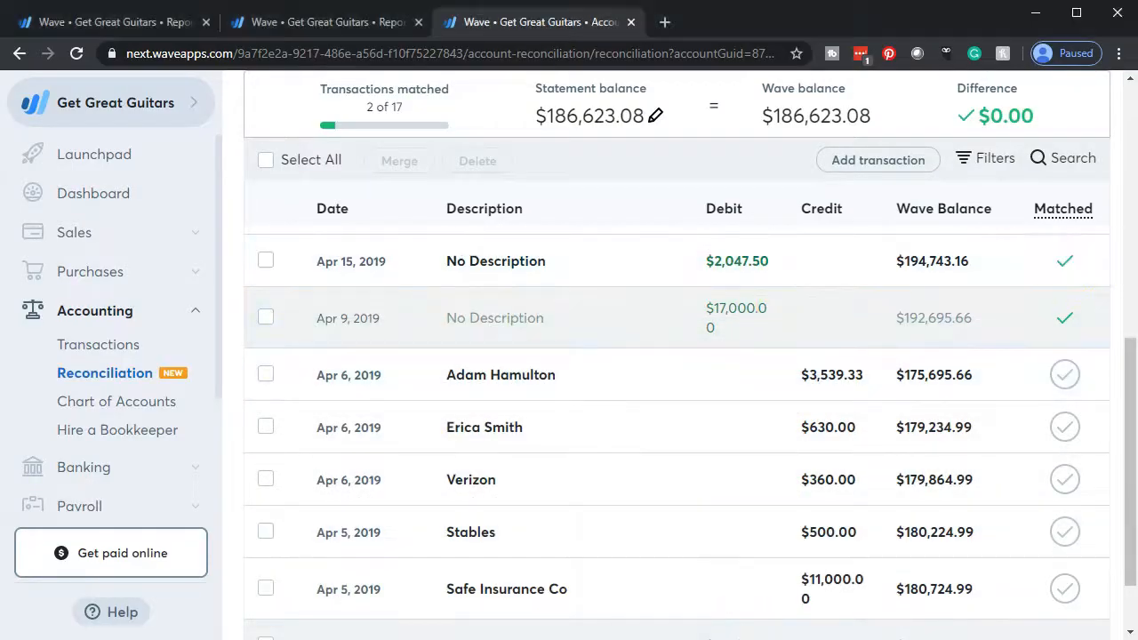
key(alt+Tab)
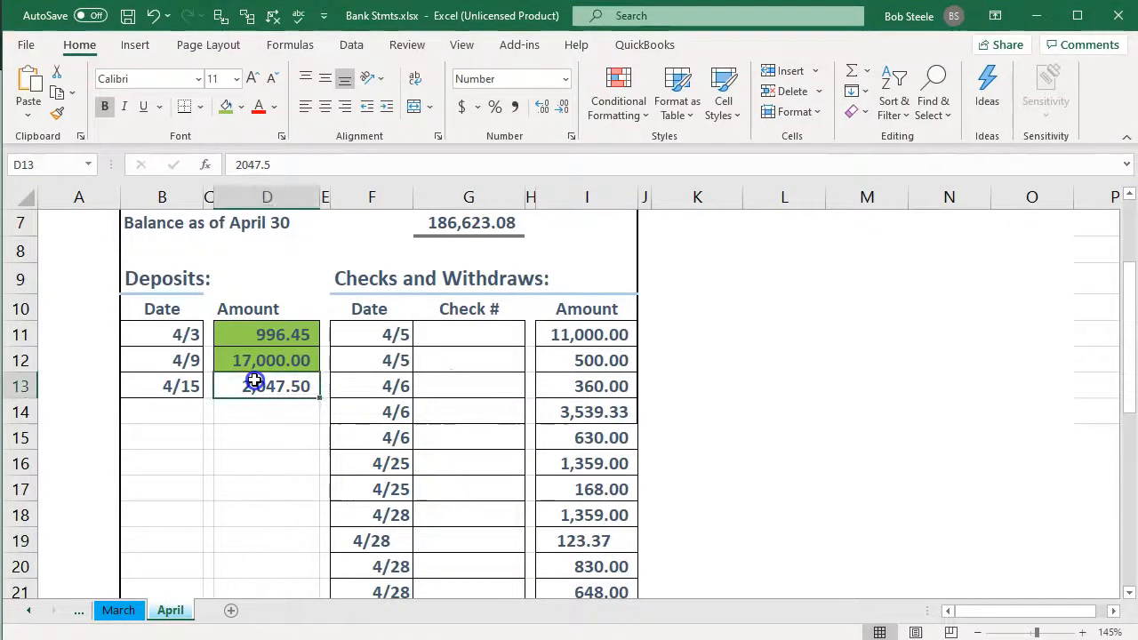
right_click(266, 379)
click(326, 428)
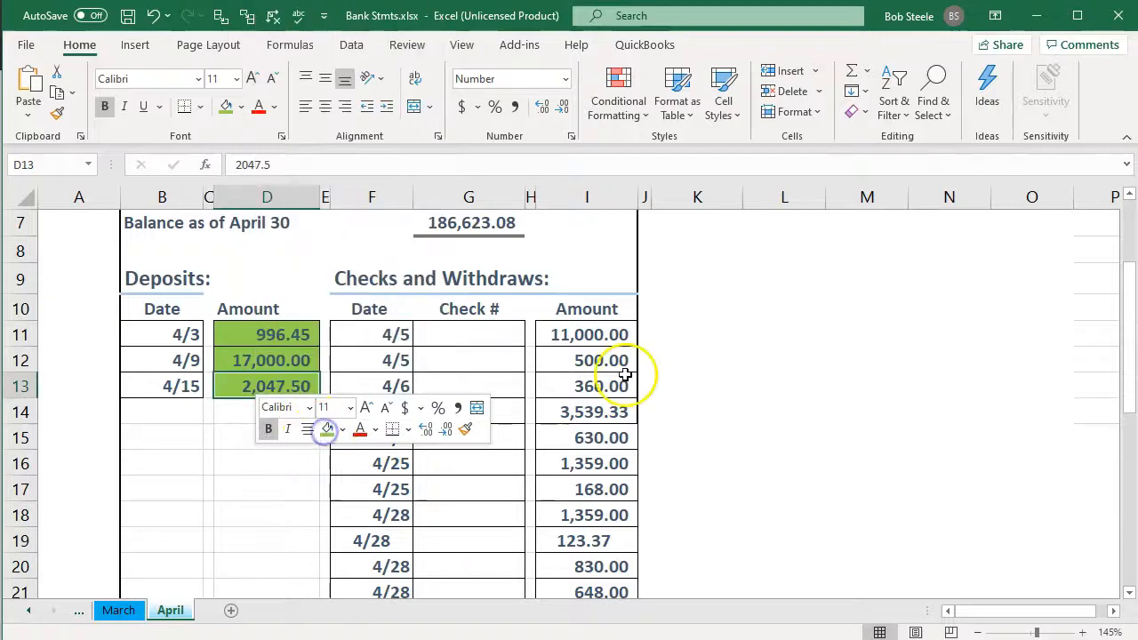
Select the first 4/5 withdrawal on the Excel statement and mark the matching $11,000.00 Safe Insurance Co transaction as matched in Wave.
click(589, 333)
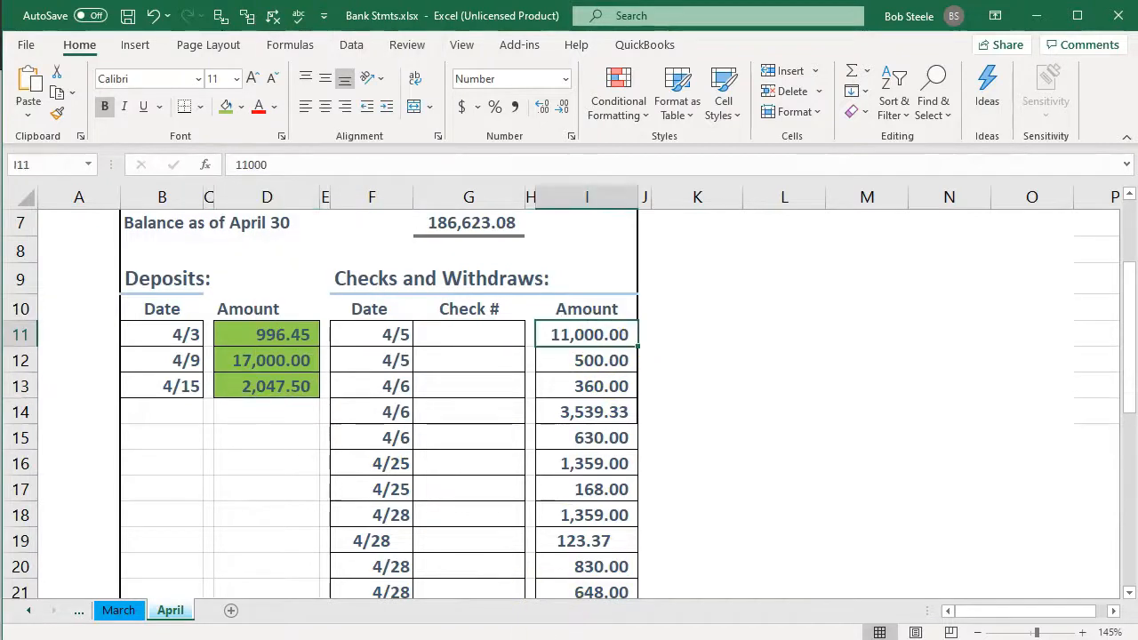
key(alt+Tab)
scroll(737, 513, down, 3)
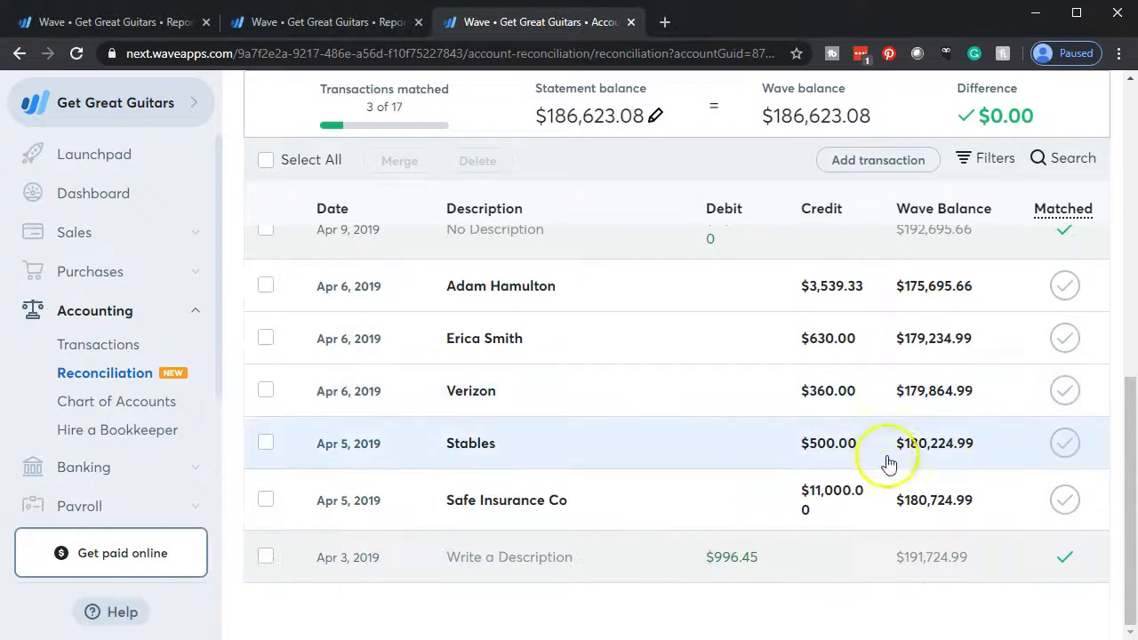
click(1062, 498)
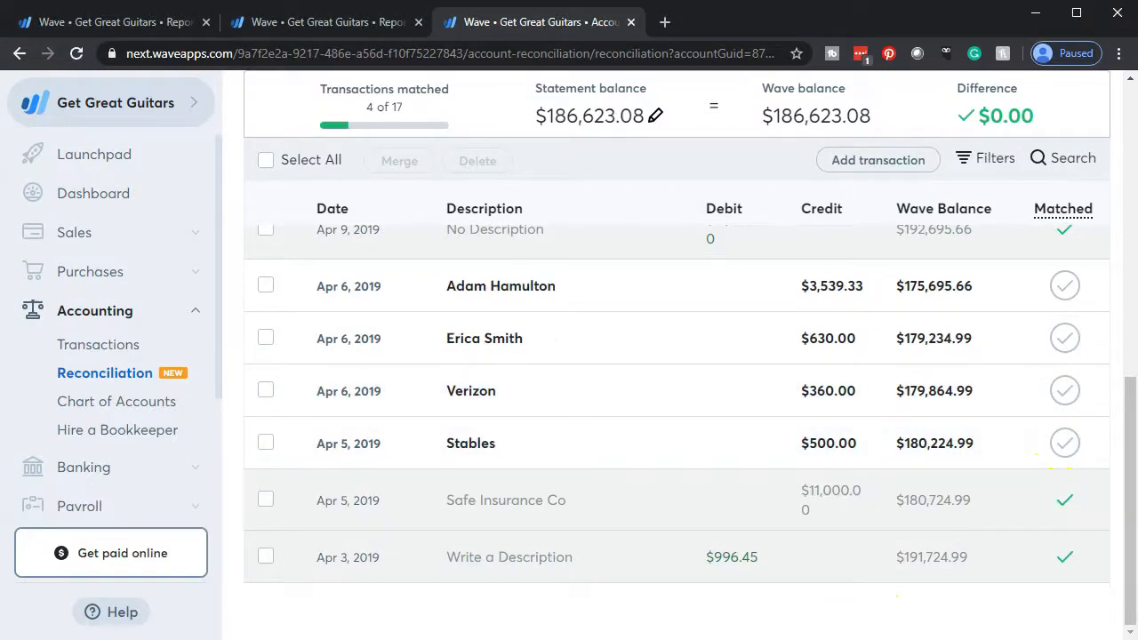
Fill the 11,000.00 withdrawal amount light green on the Excel statement and return to the Wave reconciliation.
key(alt+Tab)
right_click(592, 338)
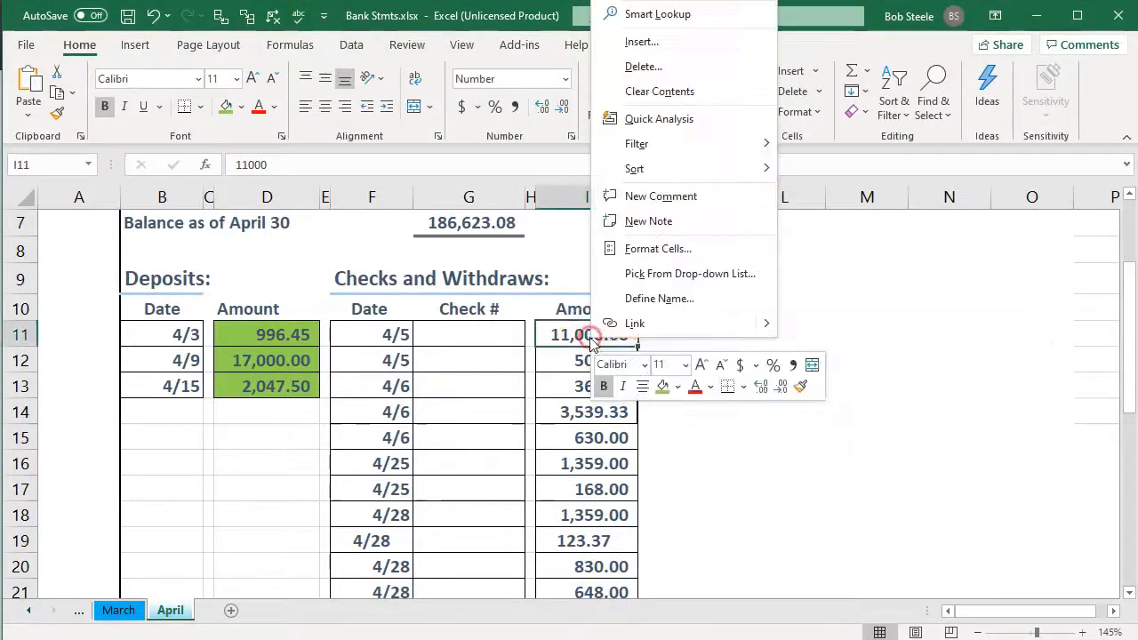
click(670, 402)
key(Return)
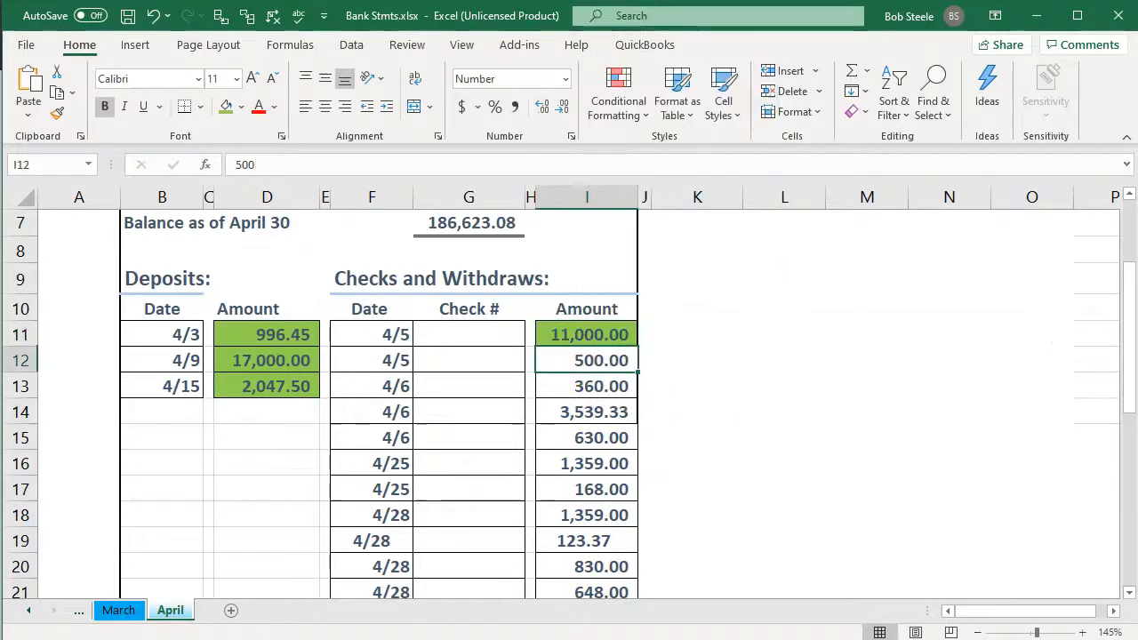
key(alt+Tab)
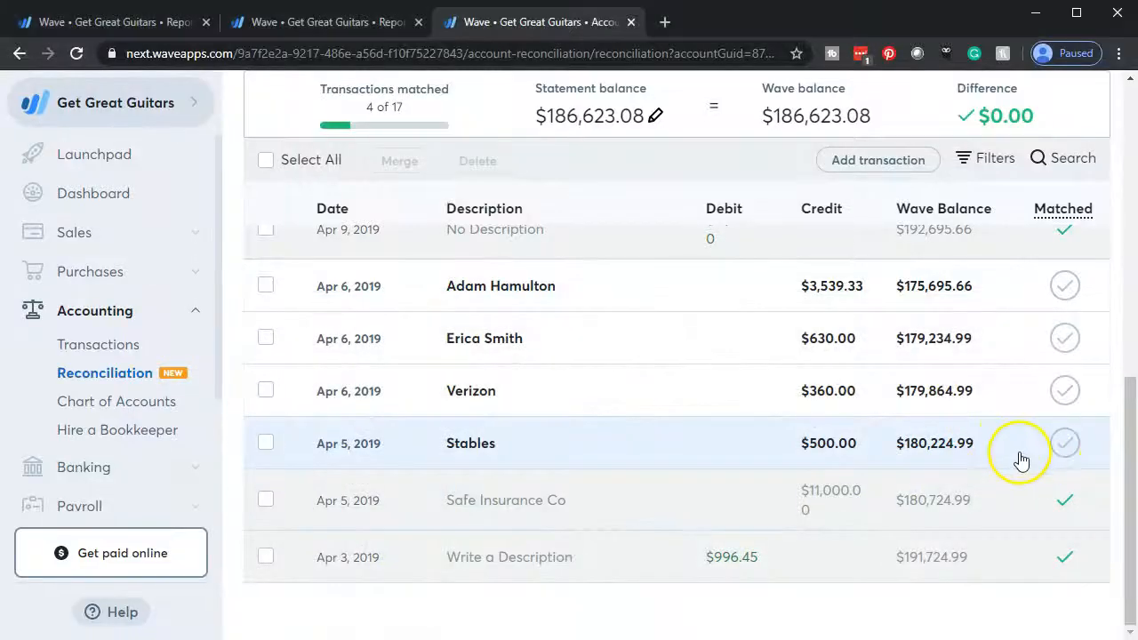
Mark the Apr 5 Stables transaction of $500.00 as matched in Wave and fill its amount light green on the Excel statement.
key(alt+Tab)
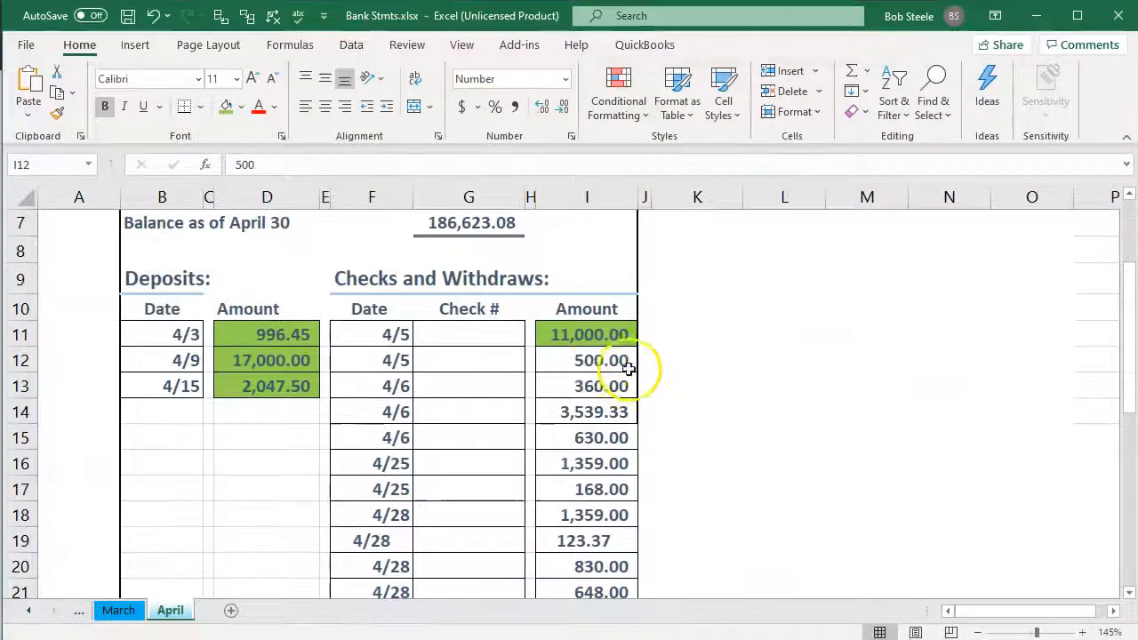
right_click(600, 366)
click(666, 417)
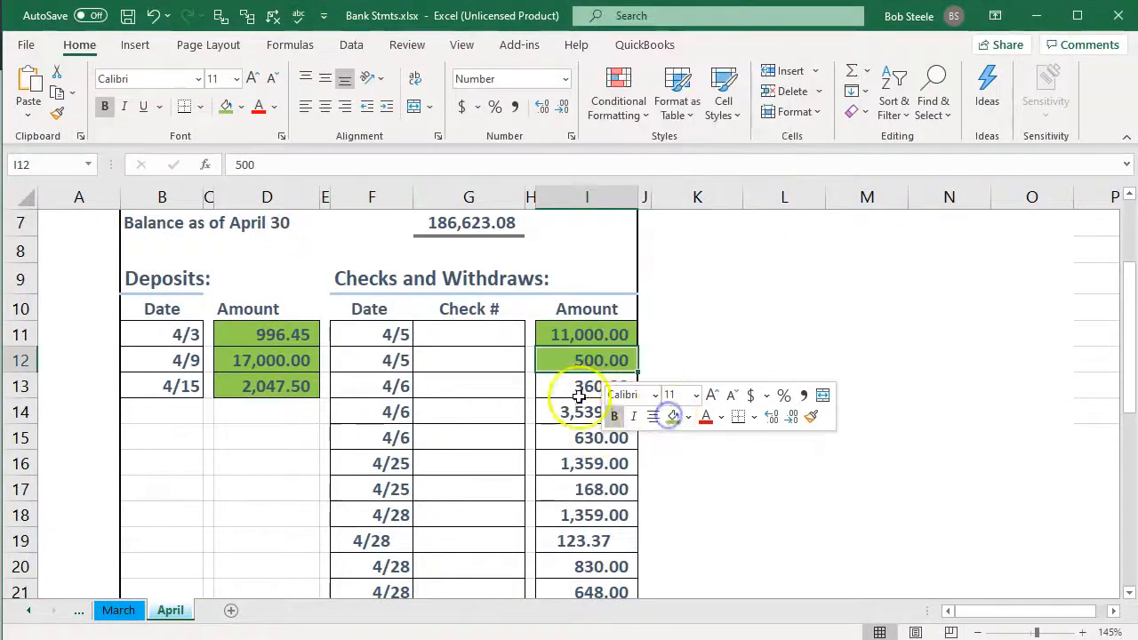
Mark the Apr 6 Verizon transaction of $360.00 as matched in Wave and fill its amount light green on the Excel statement.
key(Return)
key(alt+Tab)
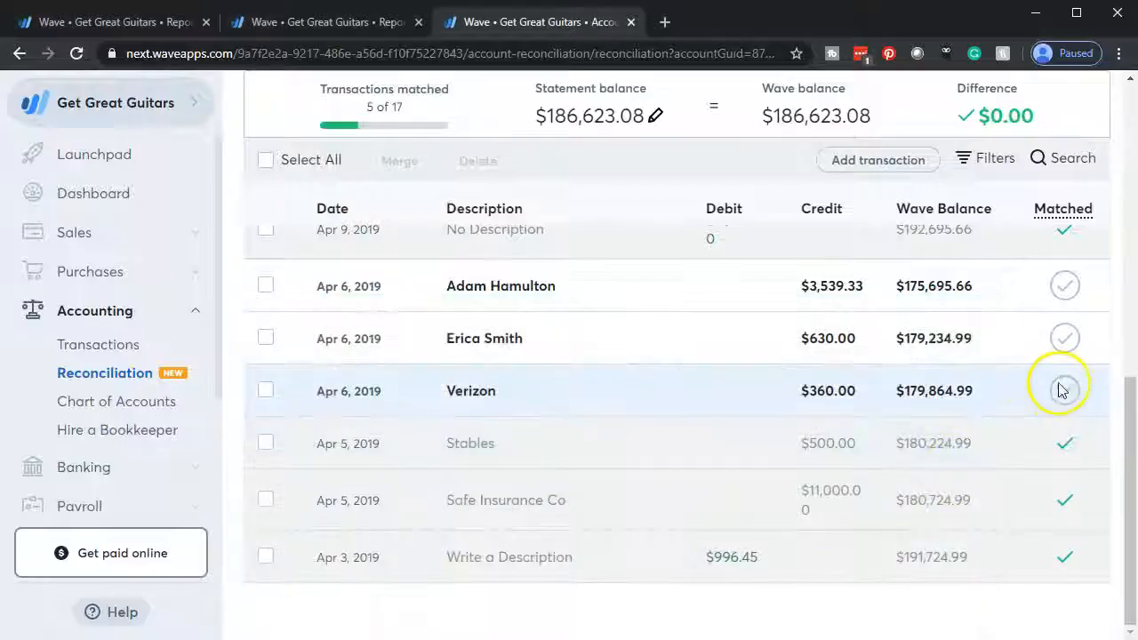
click(1065, 391)
key(alt+Tab)
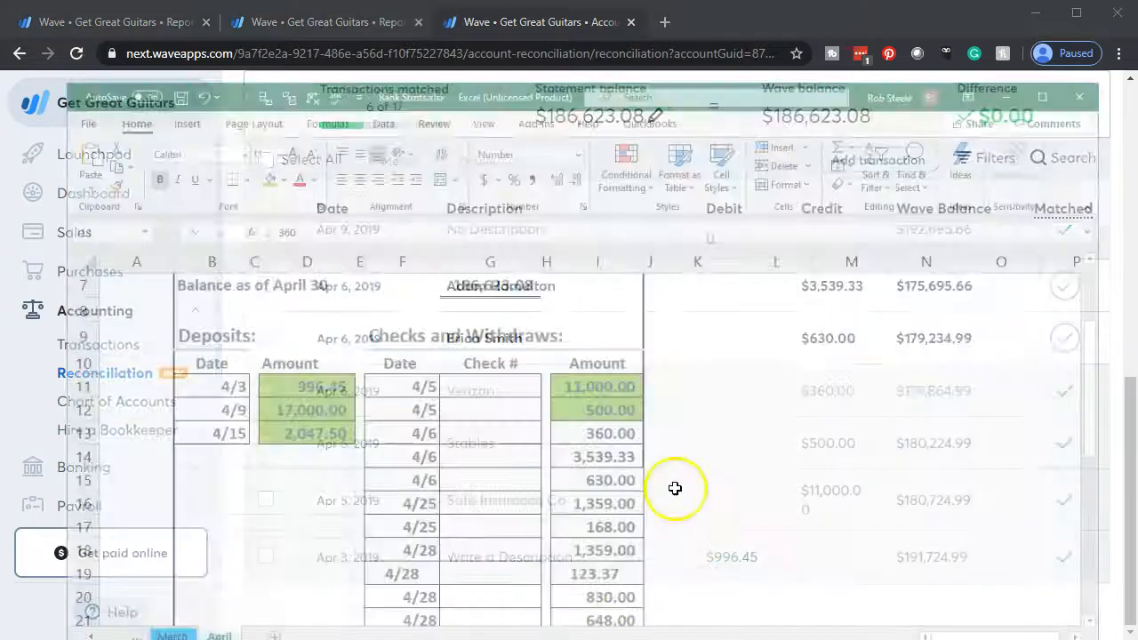
right_click(603, 388)
click(670, 437)
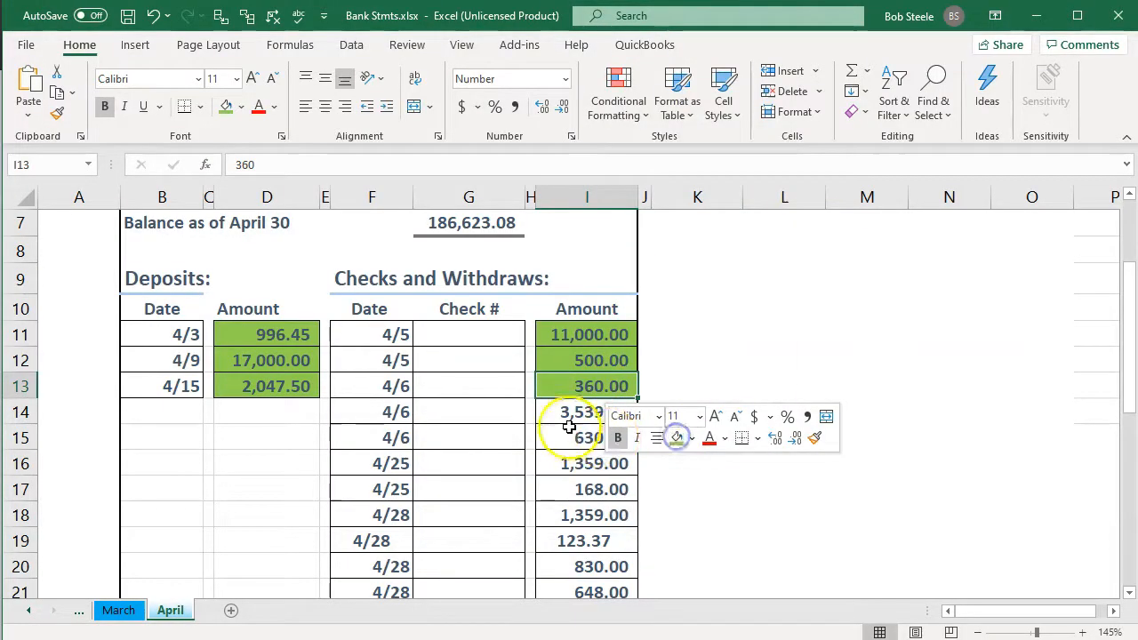
Mark the Apr 6 withdrawal of $3,539.33 as matched in Wave and fill its amount light green on the Excel statement.
click(569, 428)
key(alt+Tab)
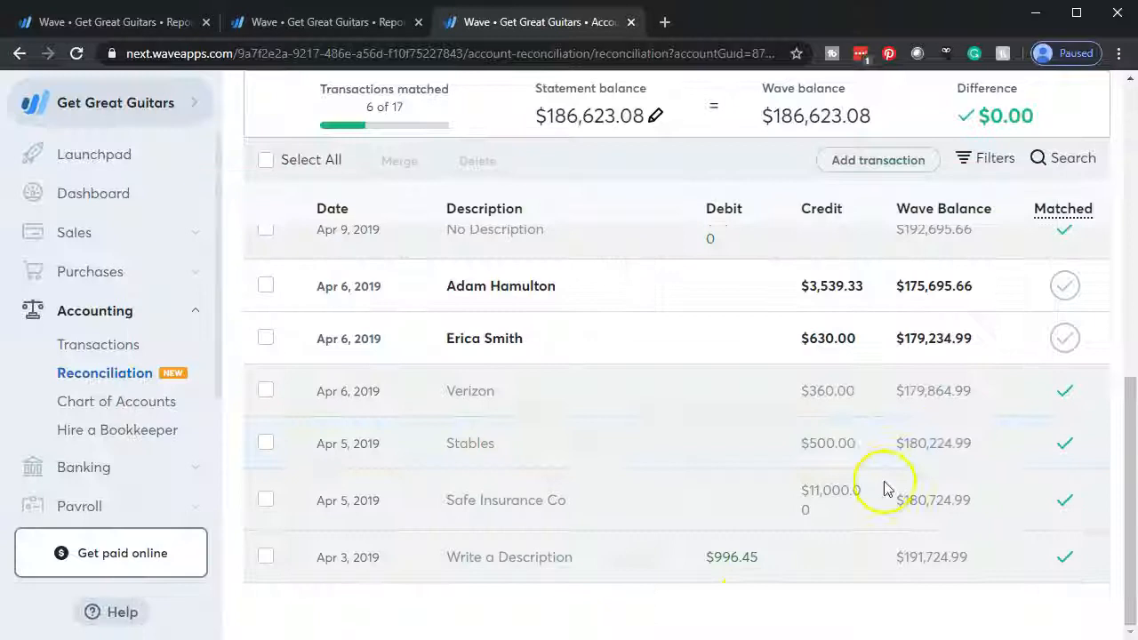
scroll(984, 407, up, 2)
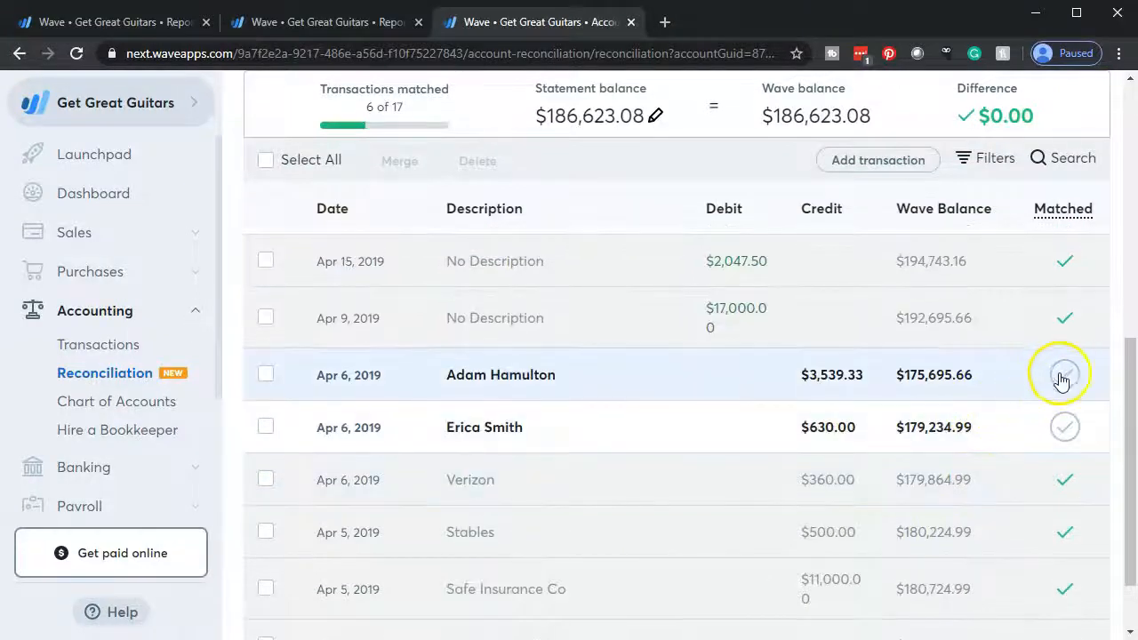
key(alt+Tab)
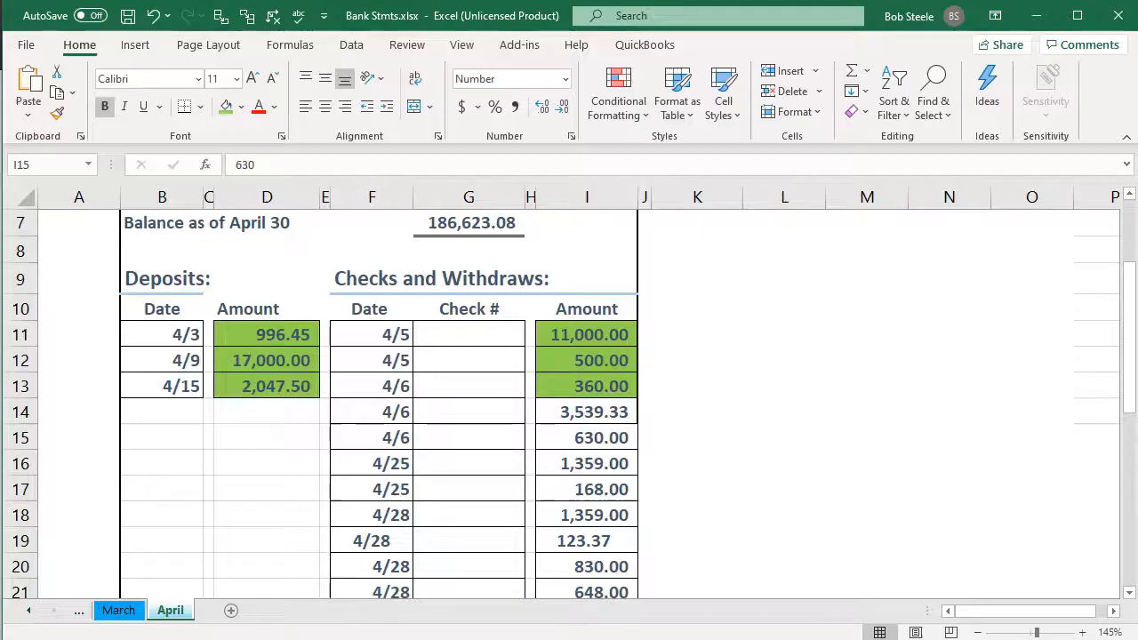
click(602, 411)
right_click(602, 411)
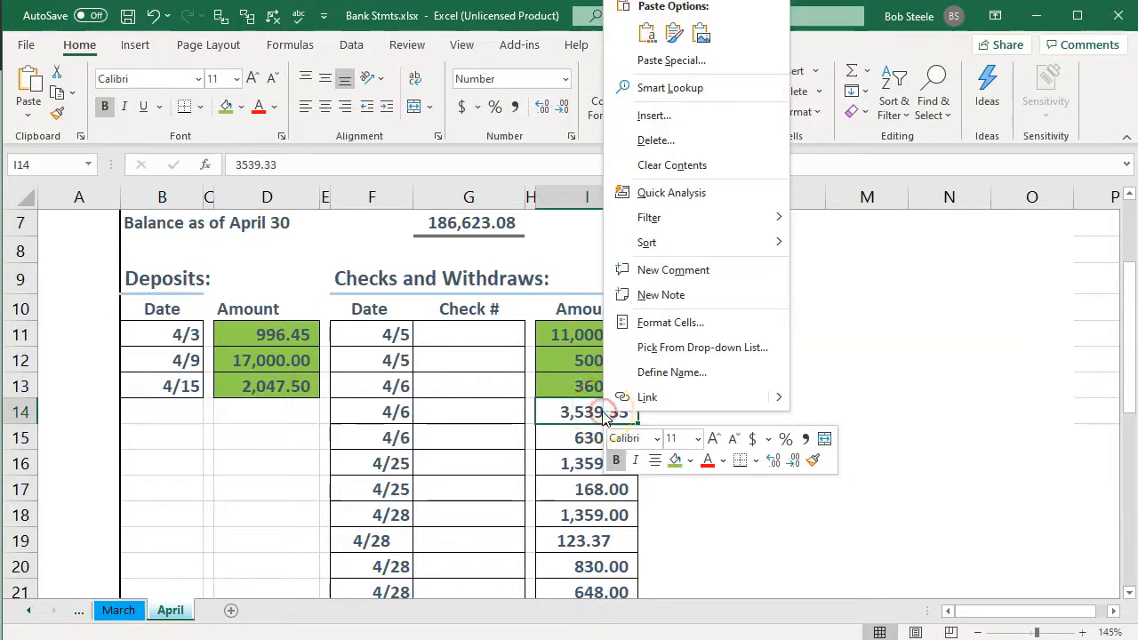
click(675, 460)
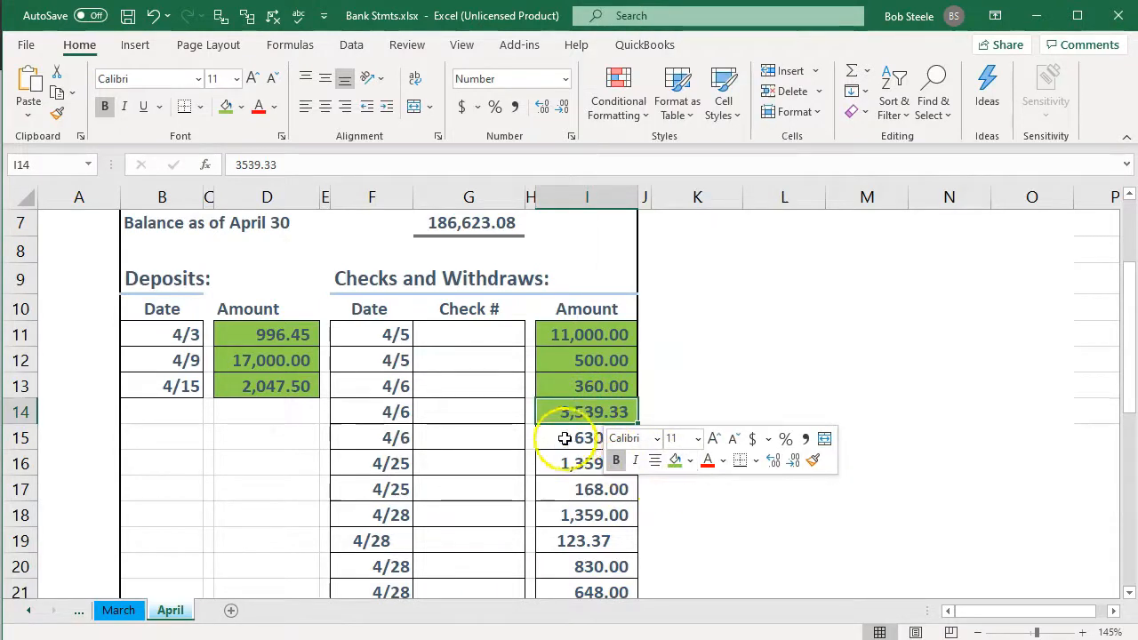
Mark the Apr 6 withdrawal of $630.00 as matched in Wave and fill its amount light green on the Excel statement.
click(564, 437)
key(alt+Tab)
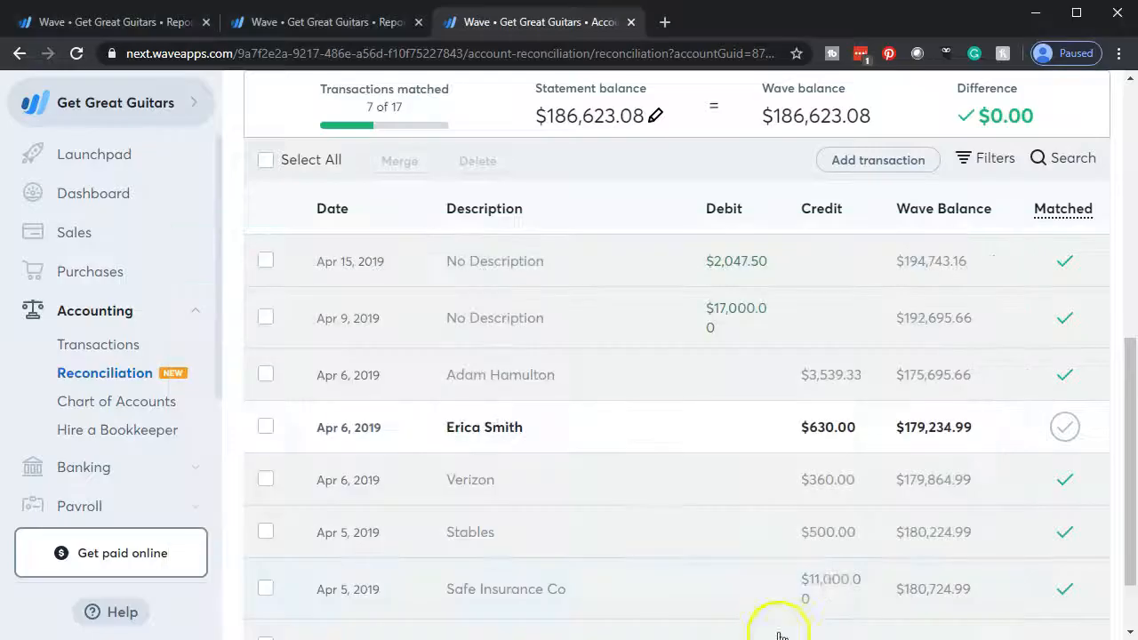
click(1064, 428)
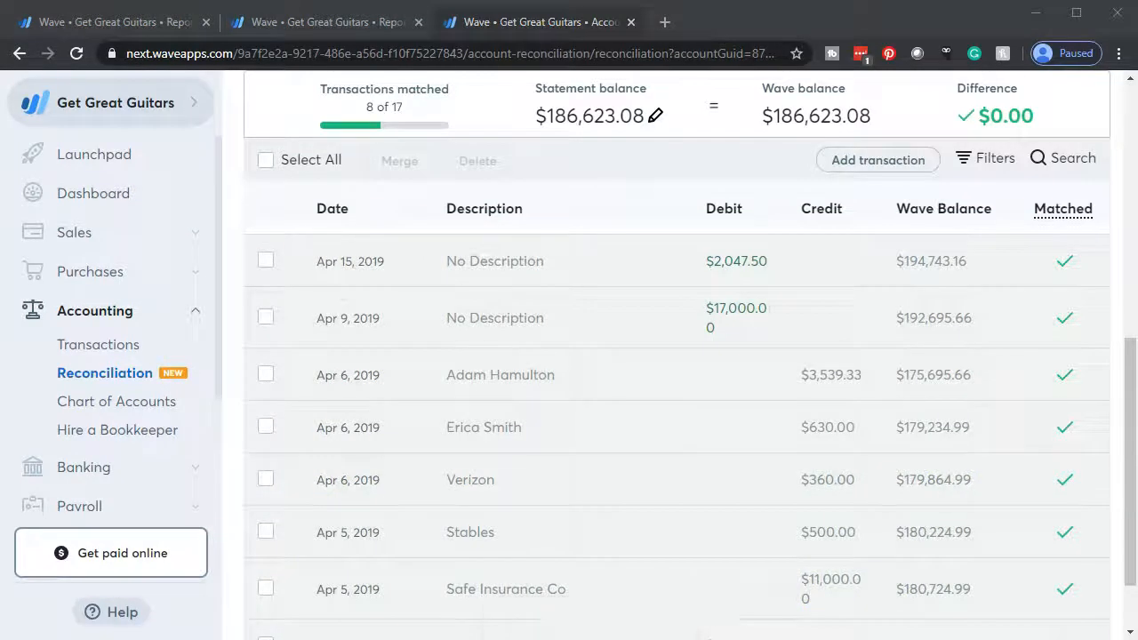
key(alt+Tab)
right_click(578, 437)
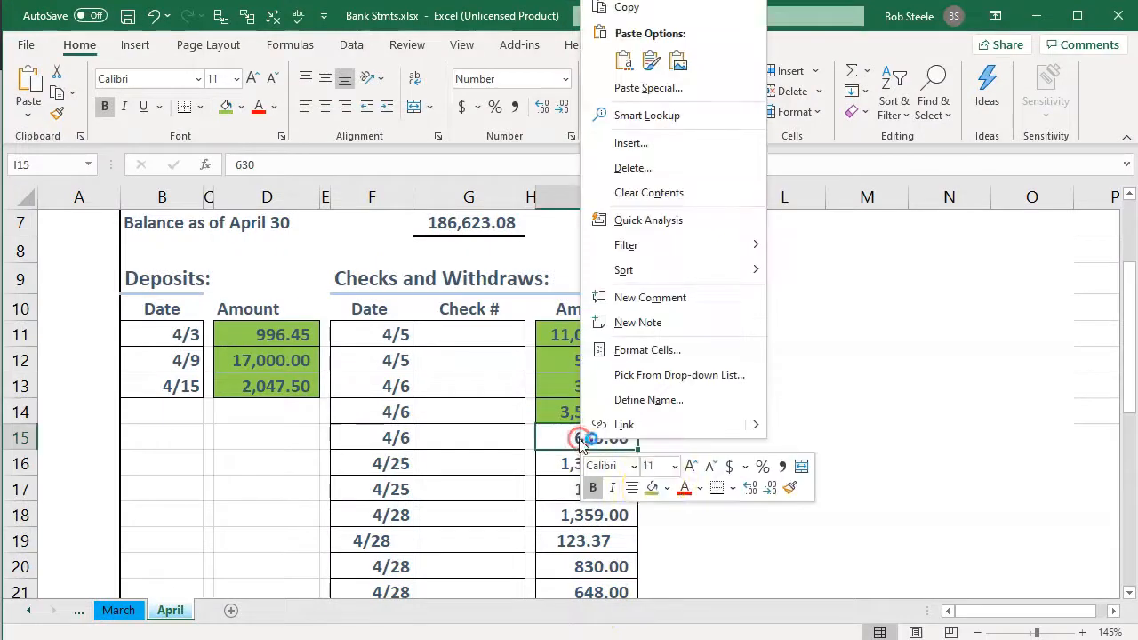
click(653, 485)
Mark the Apr 25 Chase transaction of $1,359.00 as matched in Wave and fill the 4/25 amount light green on the Excel statement.
click(567, 458)
scroll(567, 457, down, 1)
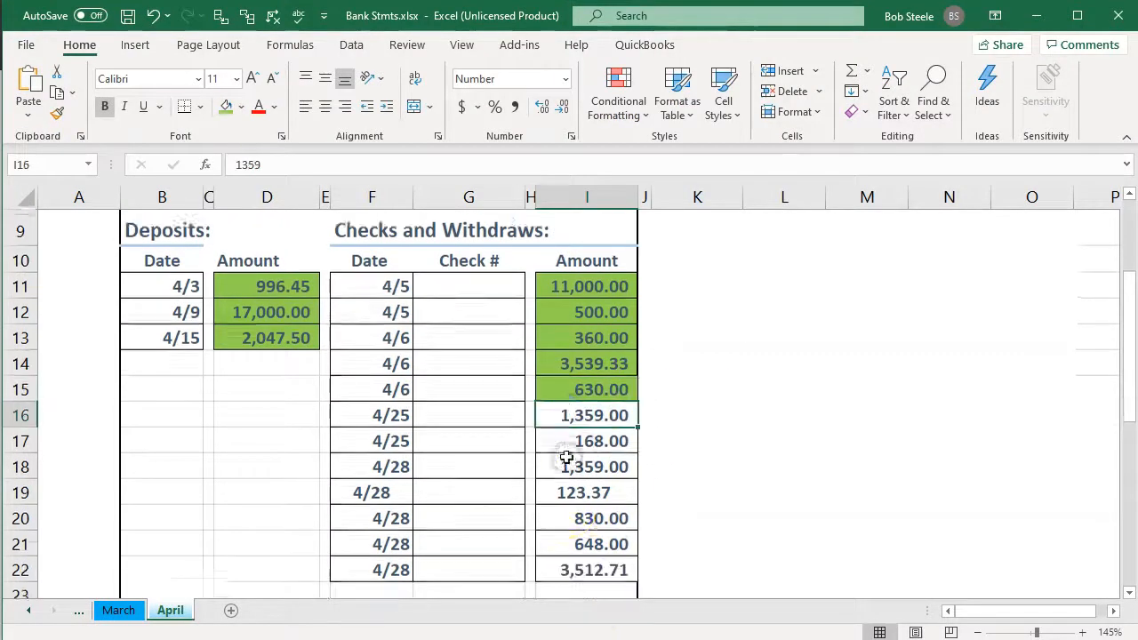
click(588, 639)
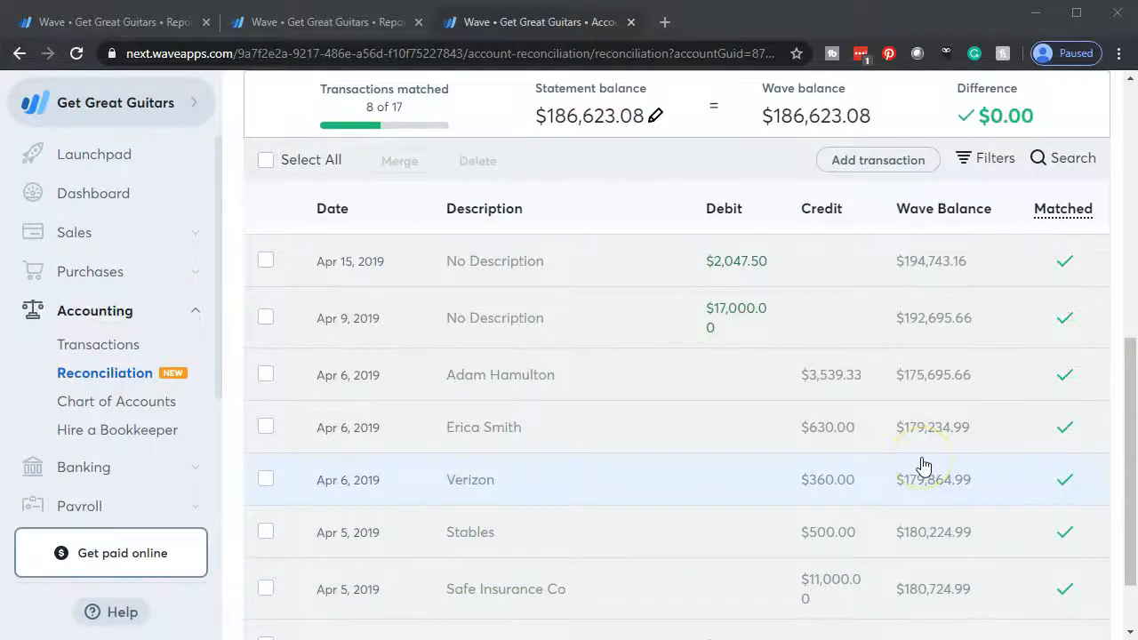
scroll(923, 465, up, 2)
click(1064, 335)
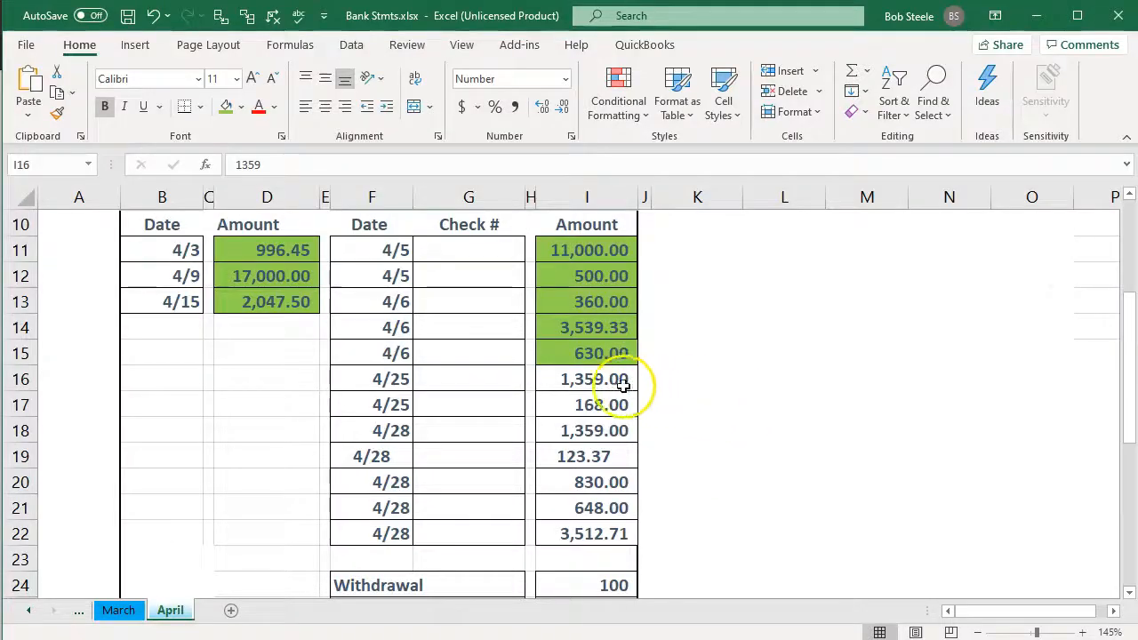
right_click(591, 380)
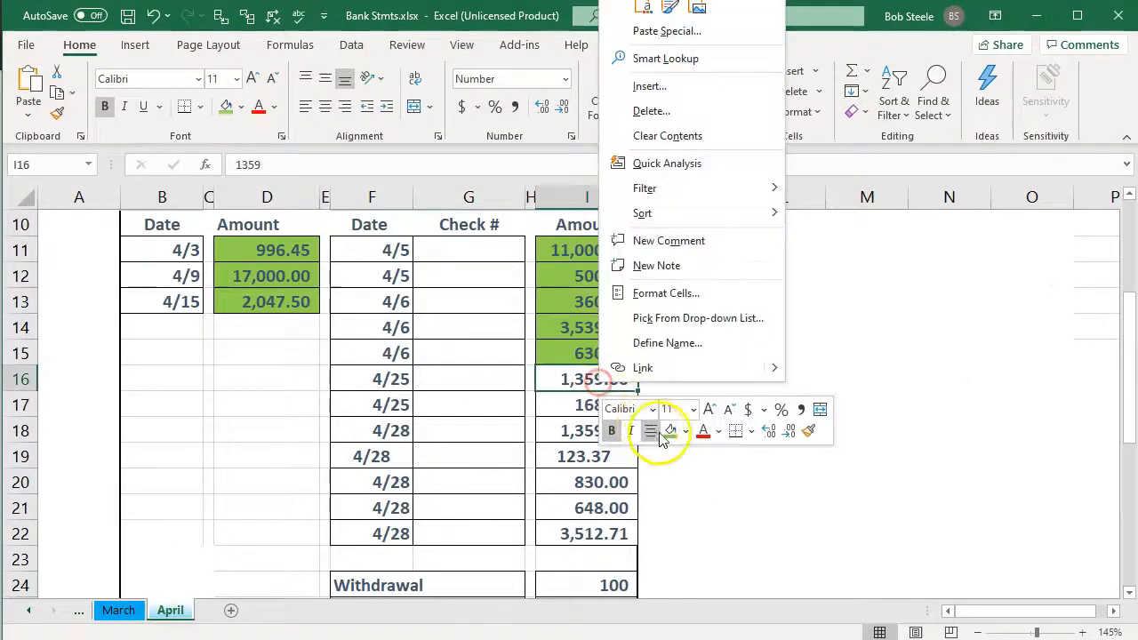
click(662, 434)
Mark the Apr 25 Fender transaction of $168.00 as matched in Wave and fill its amount light green on the Excel statement.
click(567, 394)
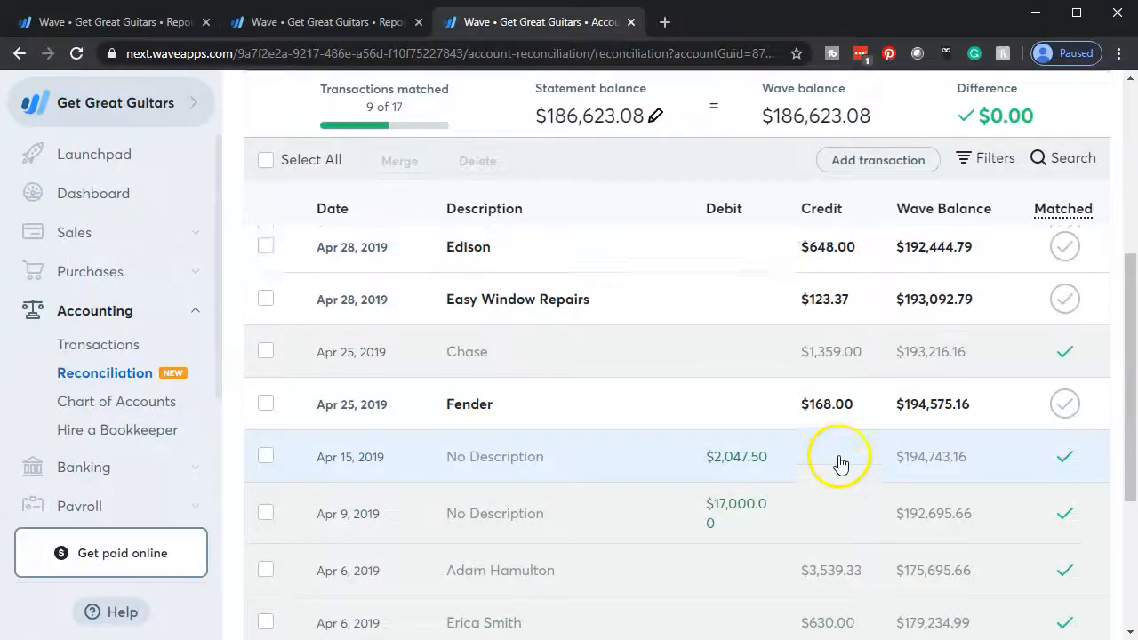
scroll(838, 464, up, 1)
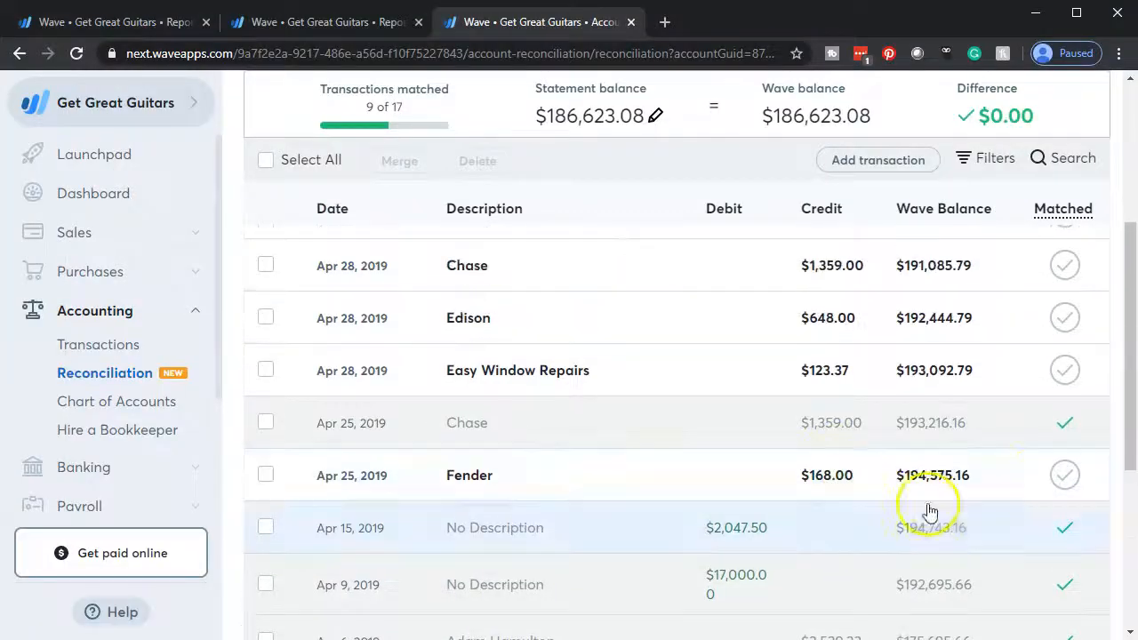
click(1064, 475)
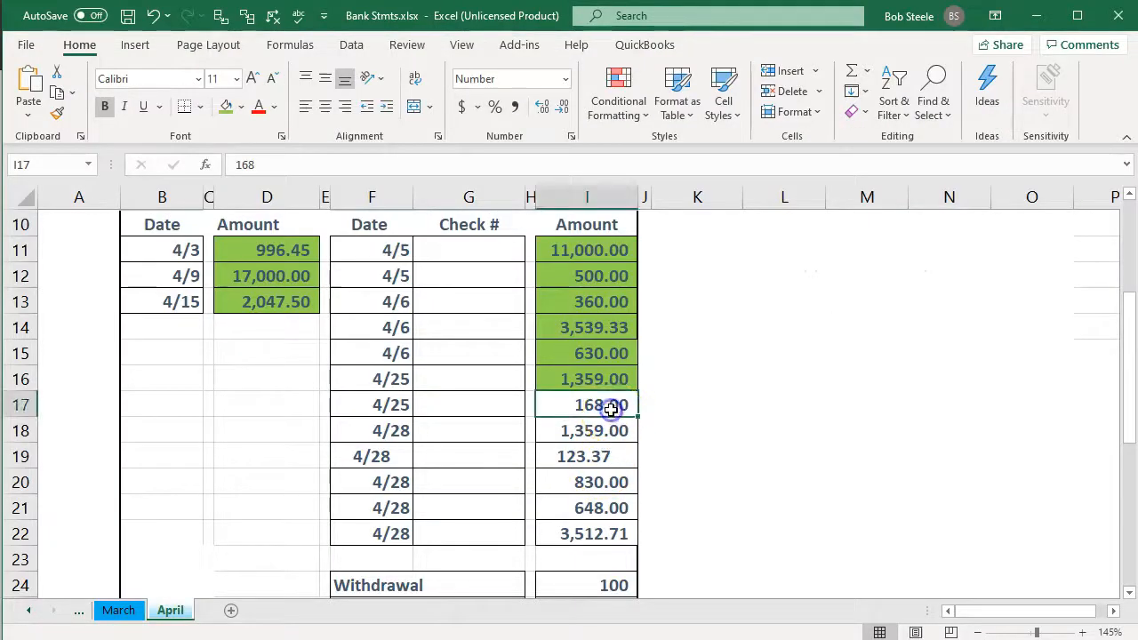
right_click(612, 407)
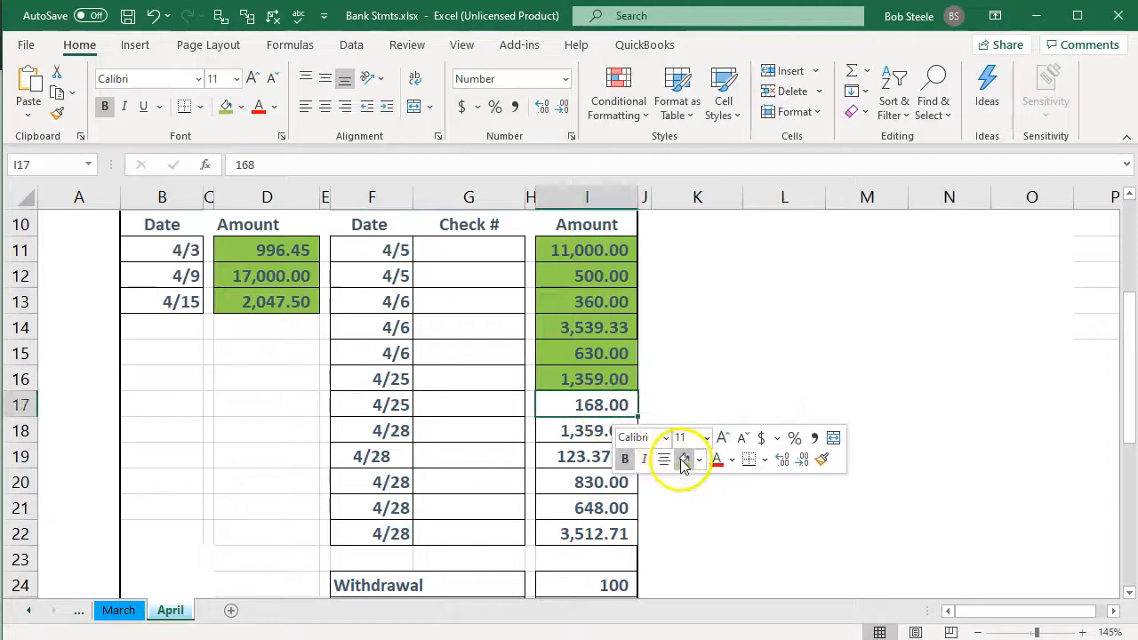
click(681, 458)
Mark the Apr 28 Chase transaction of $1,359.00 as matched in Wave and fill the 4/28 amount light green on the Excel statement.
click(571, 428)
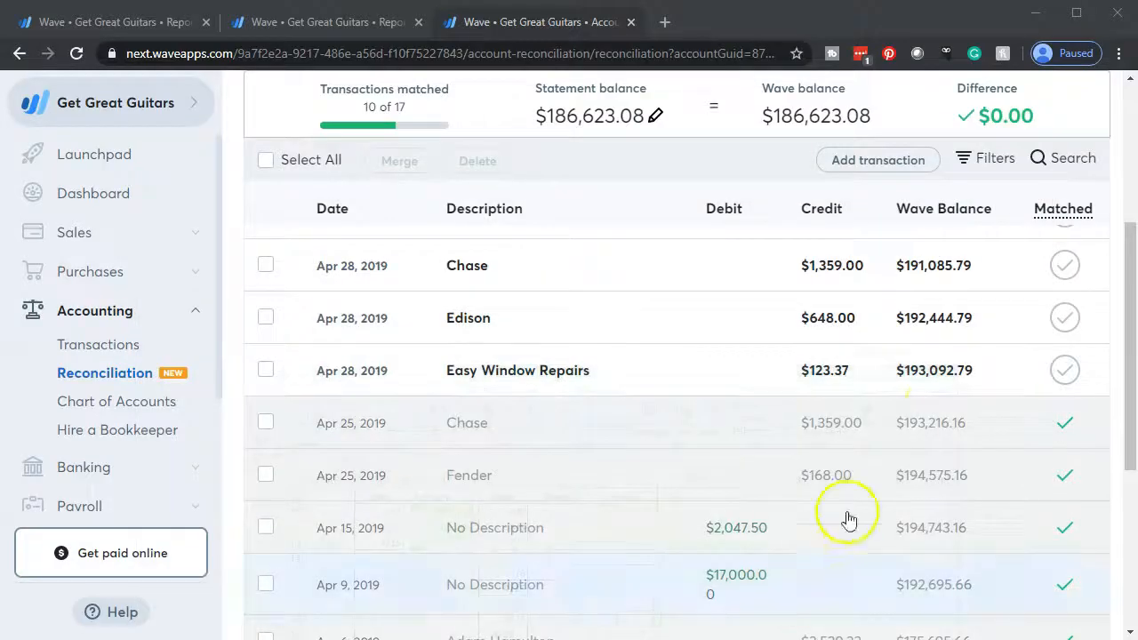
click(1063, 265)
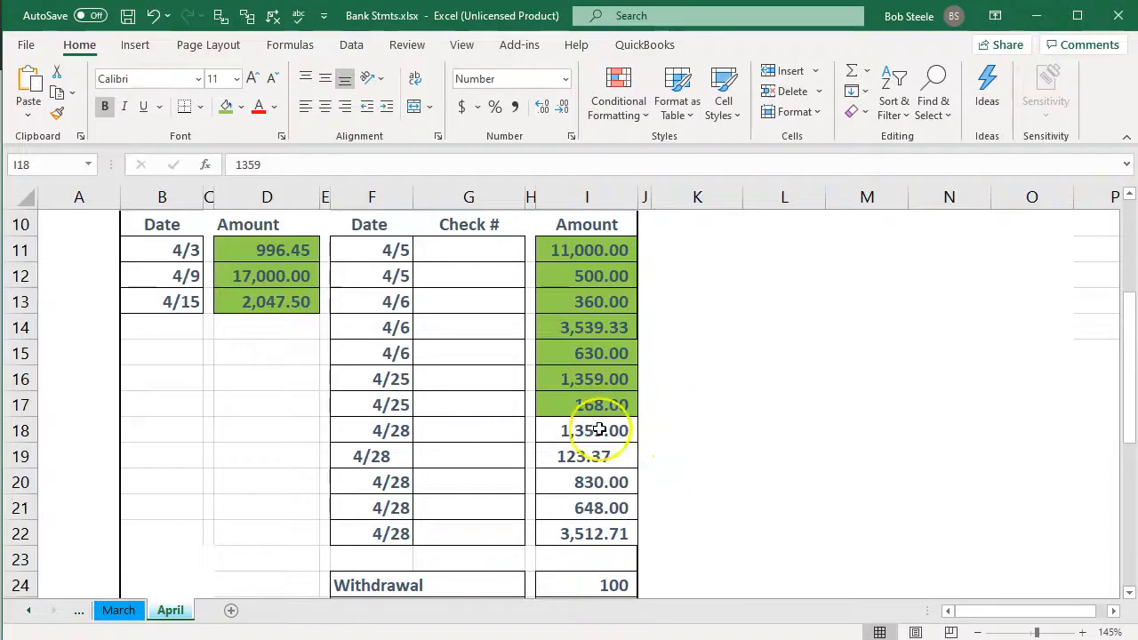
right_click(599, 429)
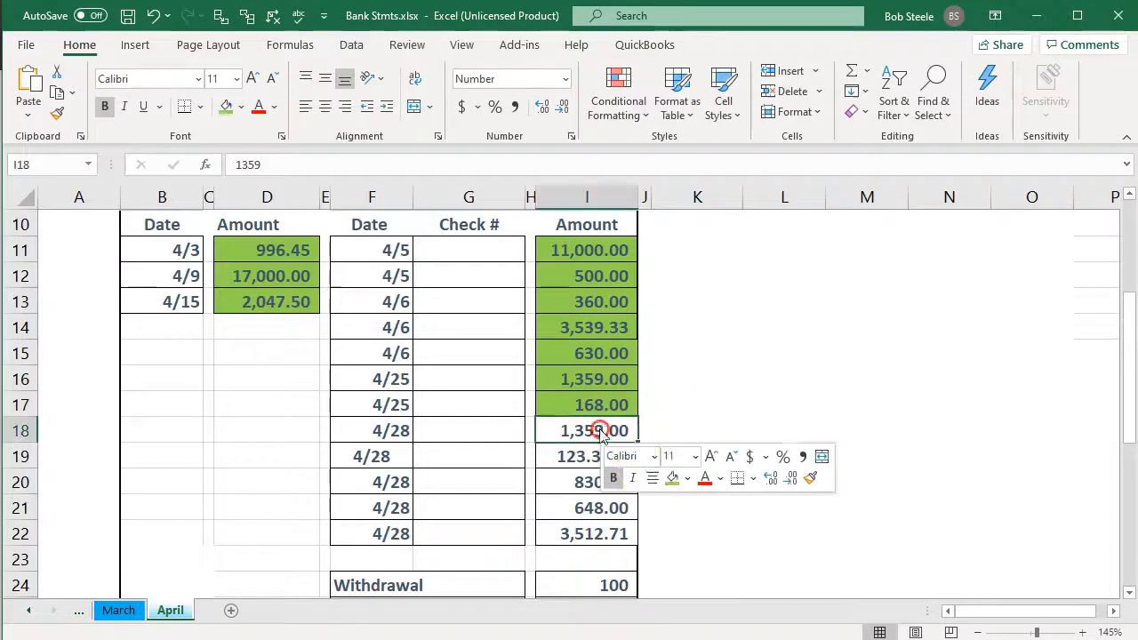
click(673, 475)
Mark the Apr 28 Easy Window Repairs transaction of $123.37 as matched in Wave and fill its amount light green on the Excel statement.
click(583, 456)
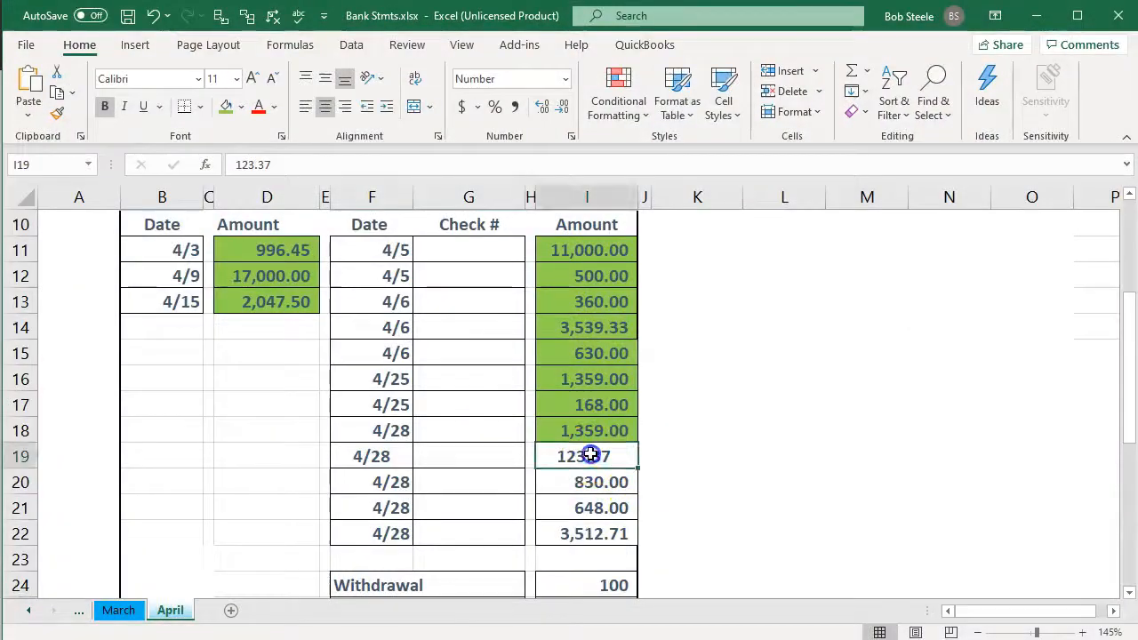
right_click(590, 454)
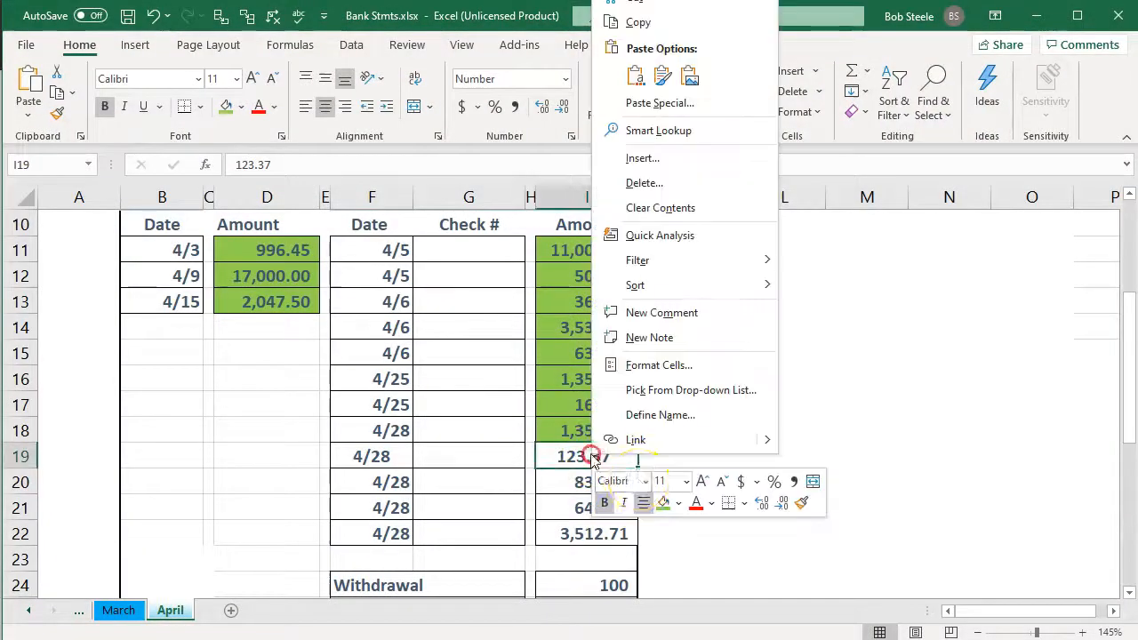
click(658, 503)
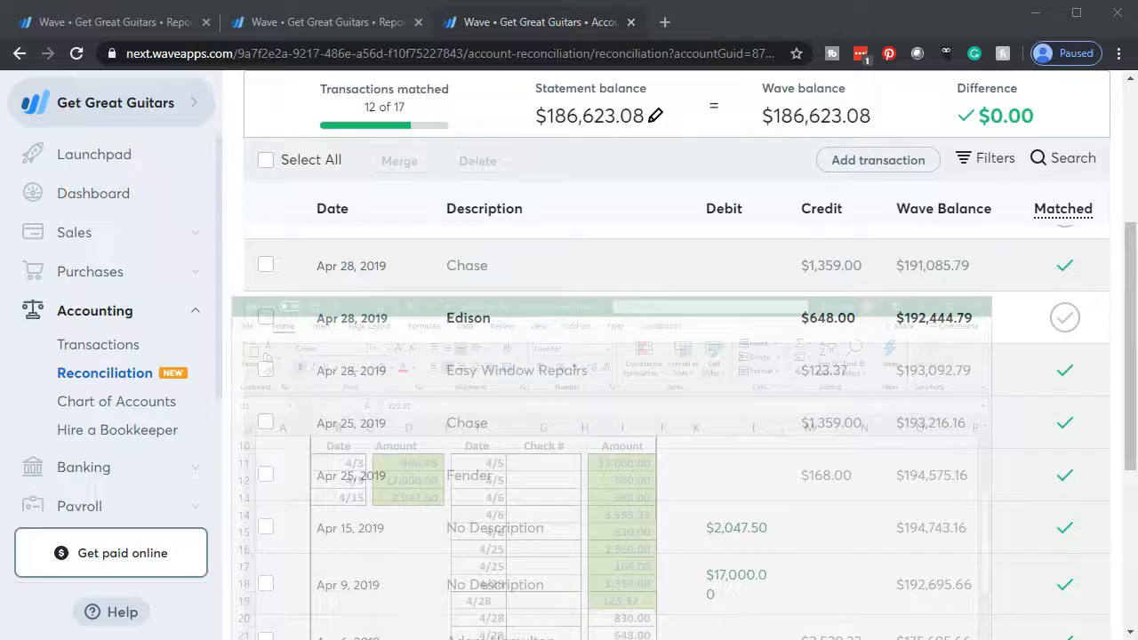
Mark the Apr 28 Easy Window Repairs transaction of $830.00 as matched in Wave and fill its amount light green on the Excel statement.
scroll(940, 407, up, 2)
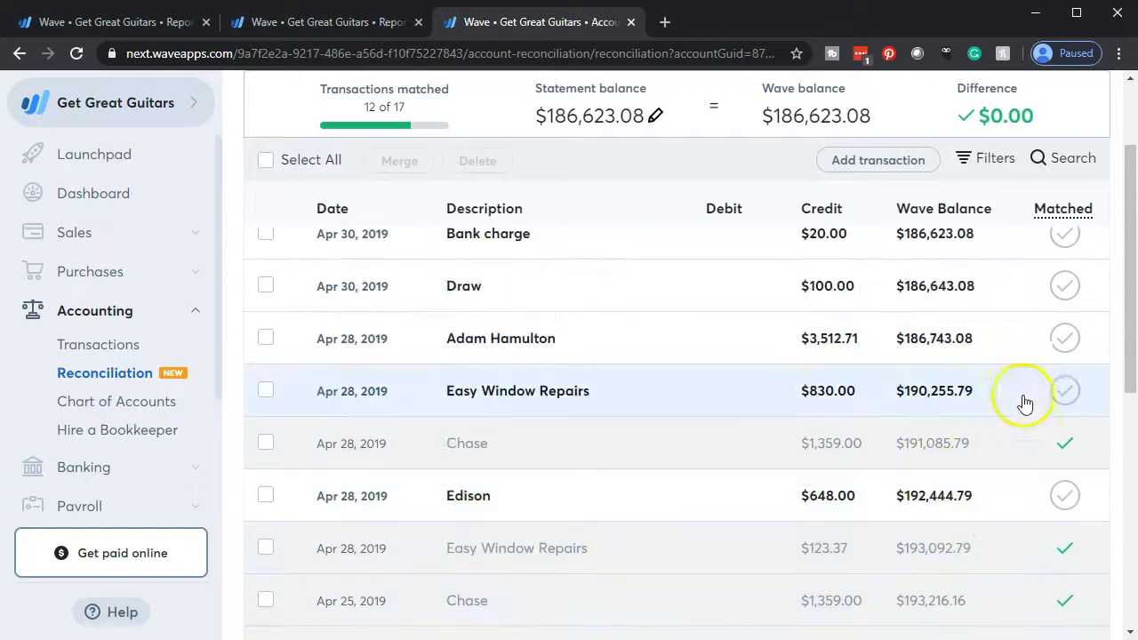
click(1062, 391)
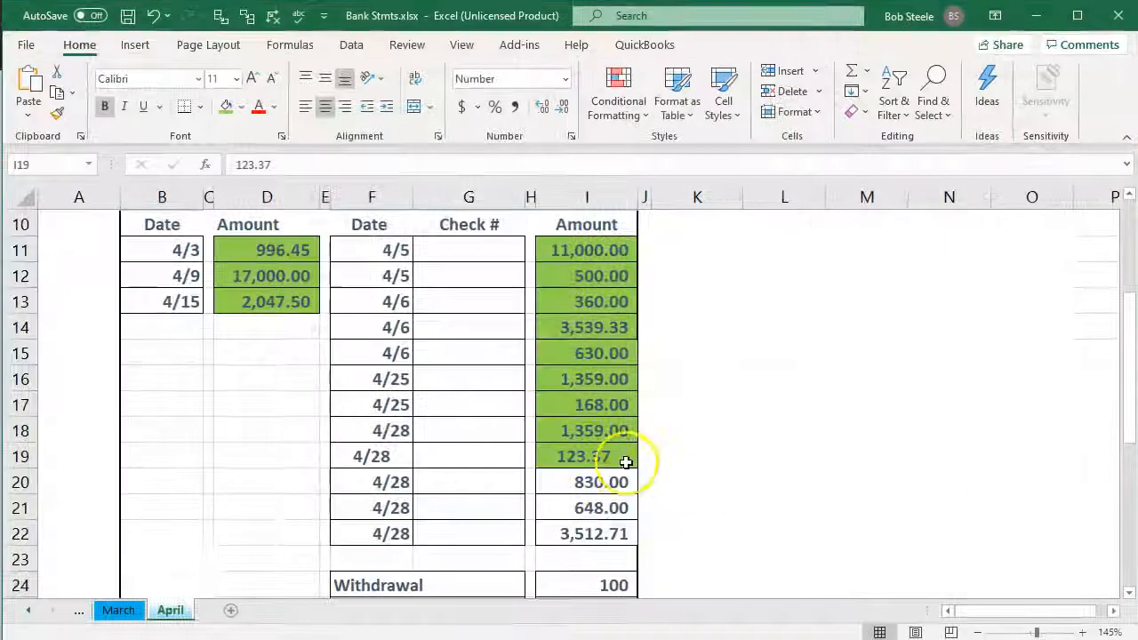
click(594, 485)
right_click(594, 487)
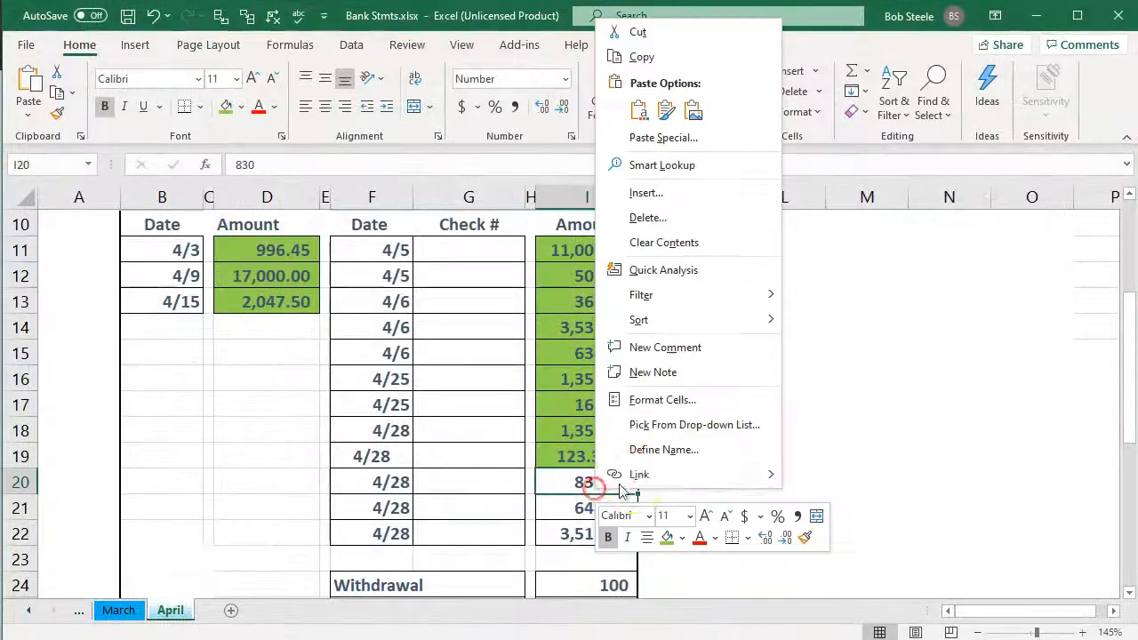
click(667, 538)
click(512, 507)
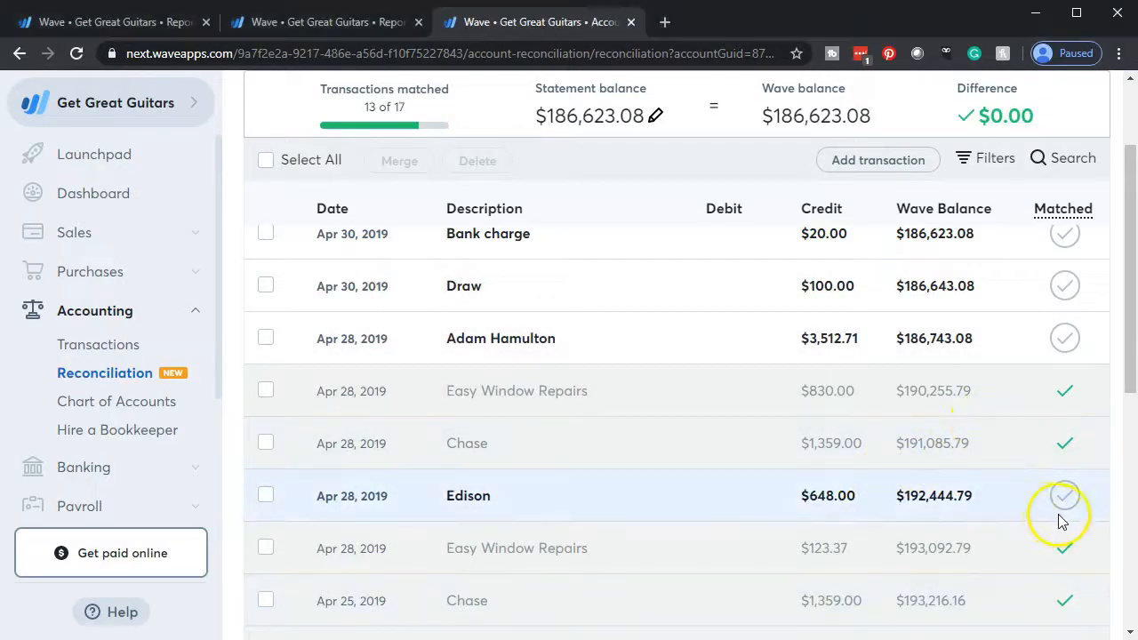
Mark the $648.00 Edison, $3,512.71 Apr 28, $100.00 Draw and $20.00 Bank charge transactions as matched in Wave.
click(1062, 494)
click(1059, 336)
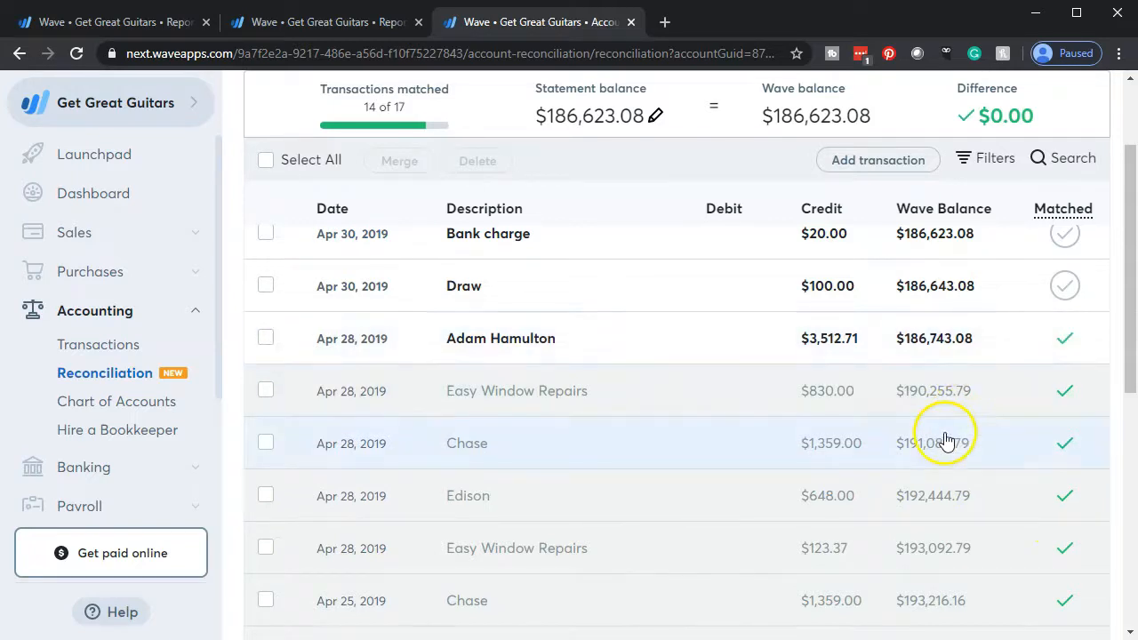
scroll(944, 442, up, 1)
click(1065, 373)
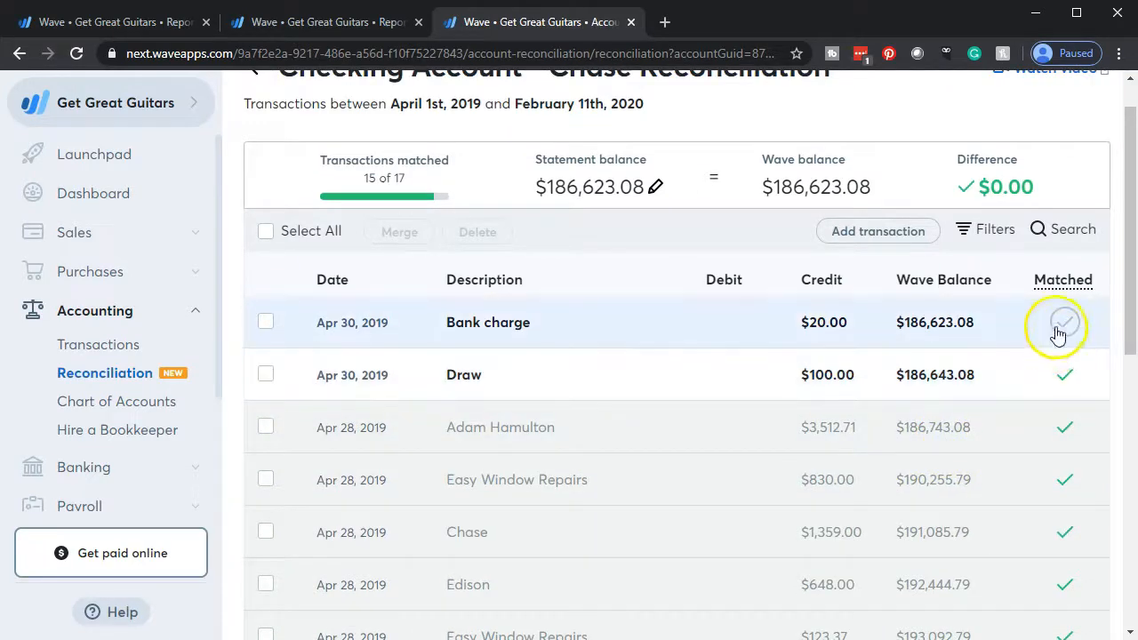
click(1062, 325)
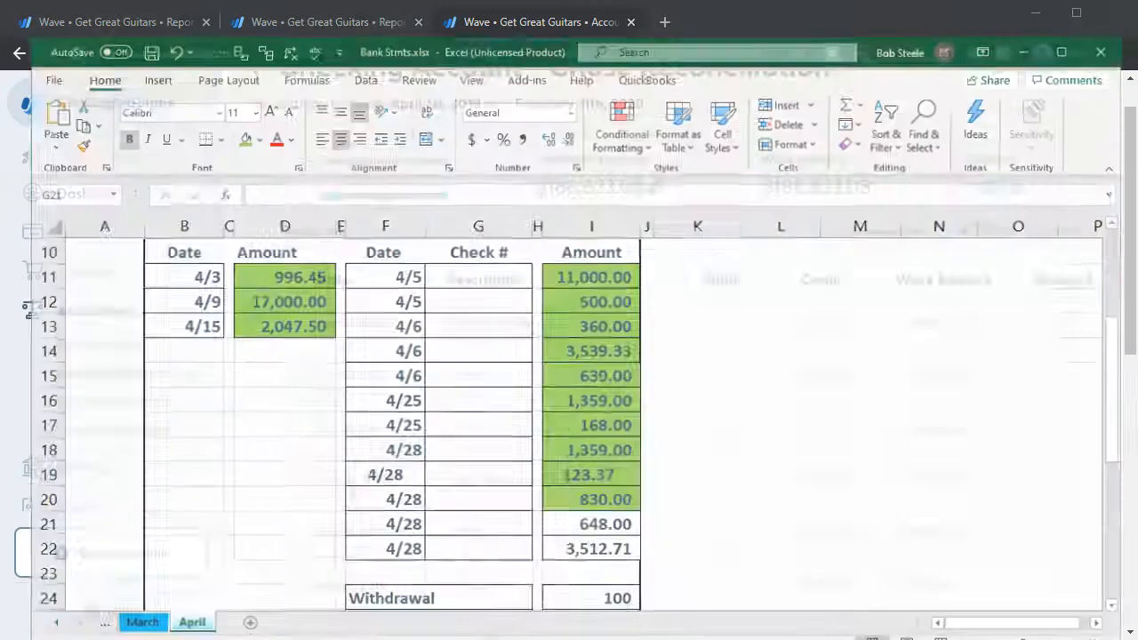
Fill the Withdrawal amount of 100 and the Bank service charges amount of 20 light green on the Excel statement.
scroll(605, 584, down, 2)
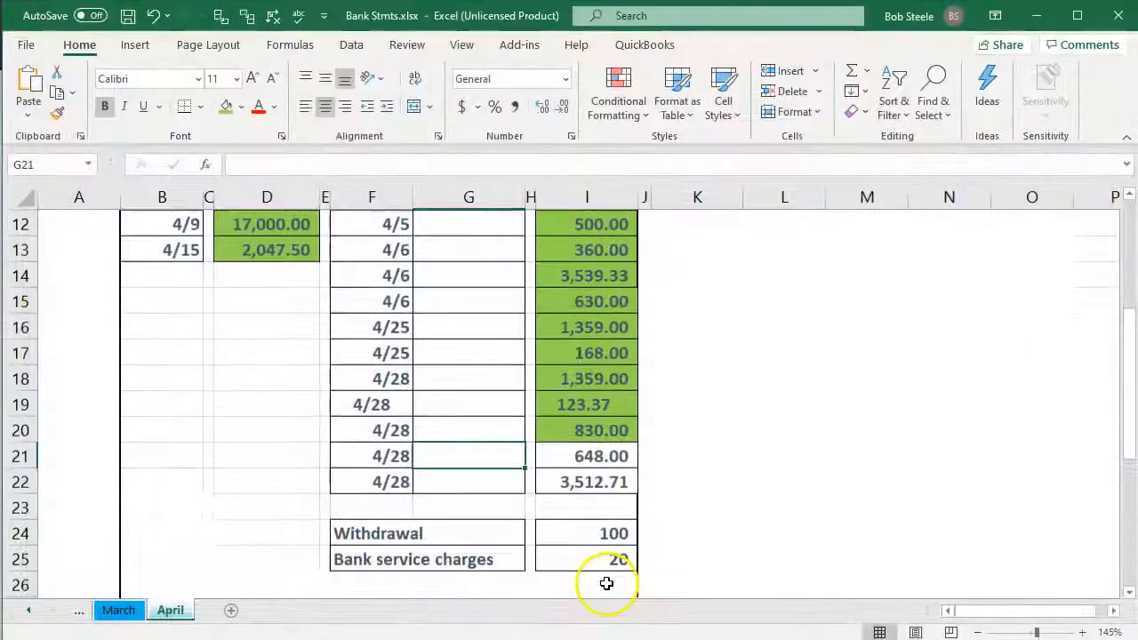
drag(619, 434, 618, 447)
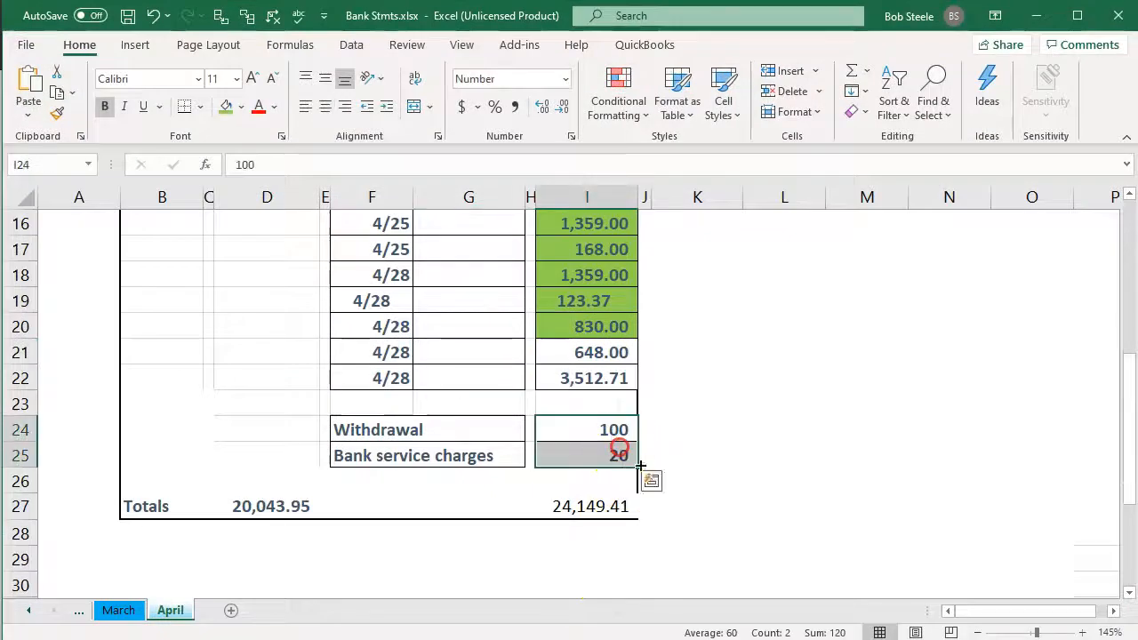
right_click(593, 429)
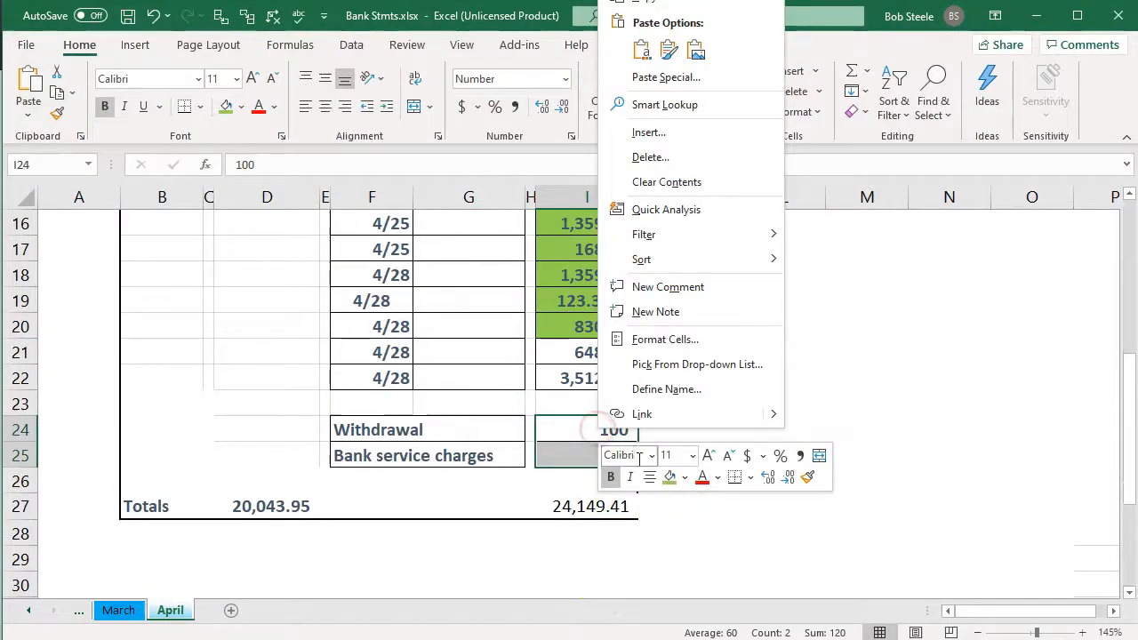
click(668, 478)
Fill the last two 4/28 withdrawals, 648.00 and 3,512.71, light green on the Excel statement and return to the Wave reconciliation.
click(597, 357)
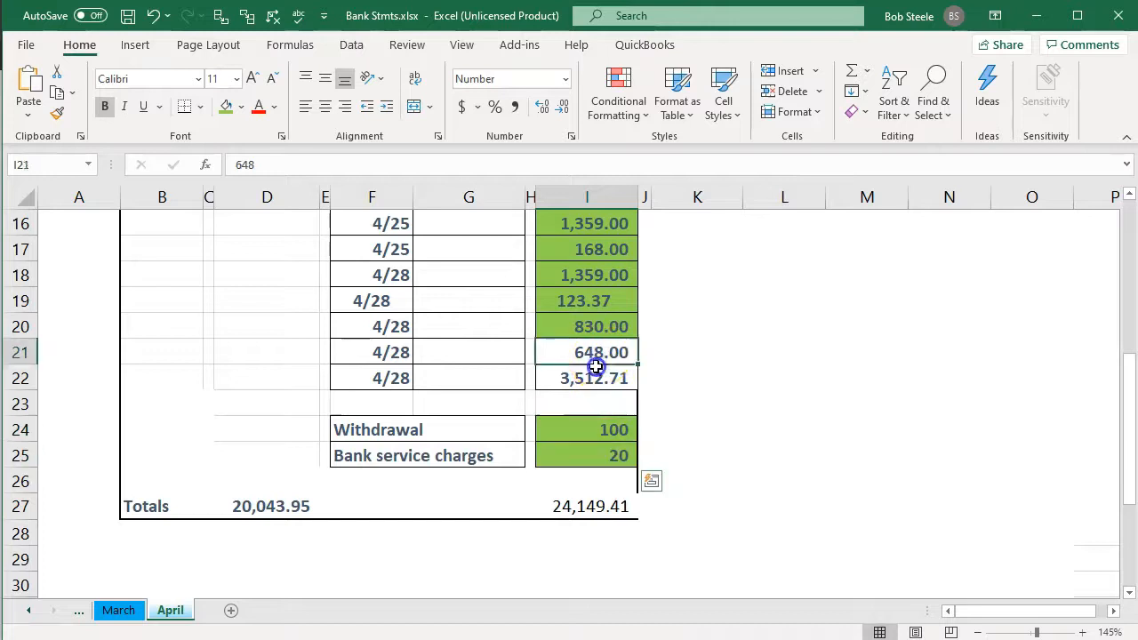
drag(596, 366, 592, 377)
right_click(592, 377)
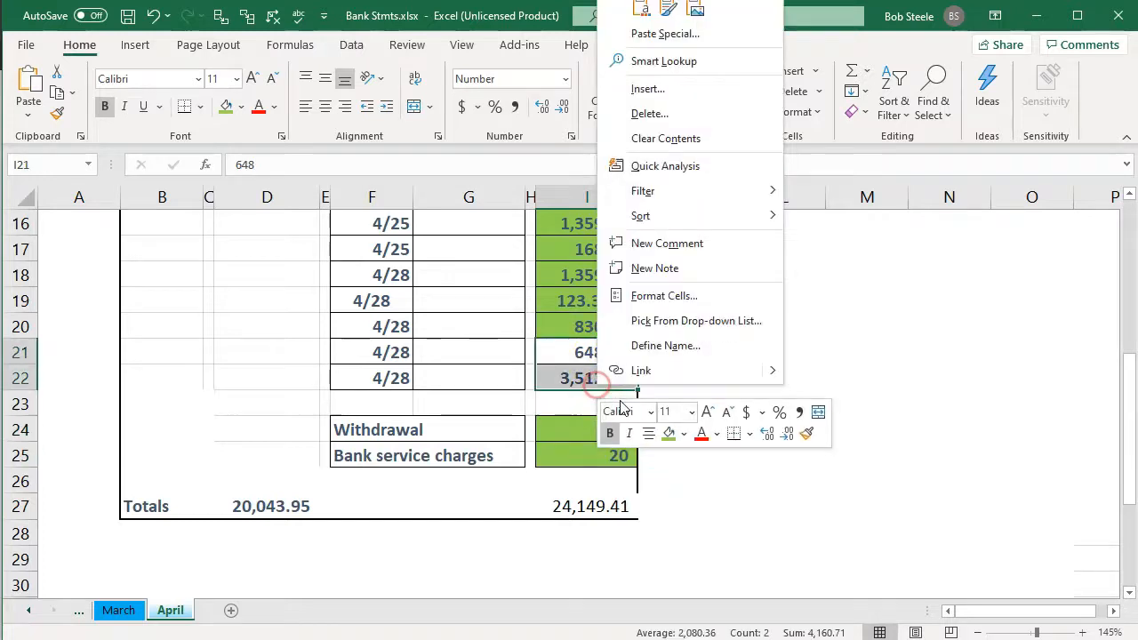
click(668, 433)
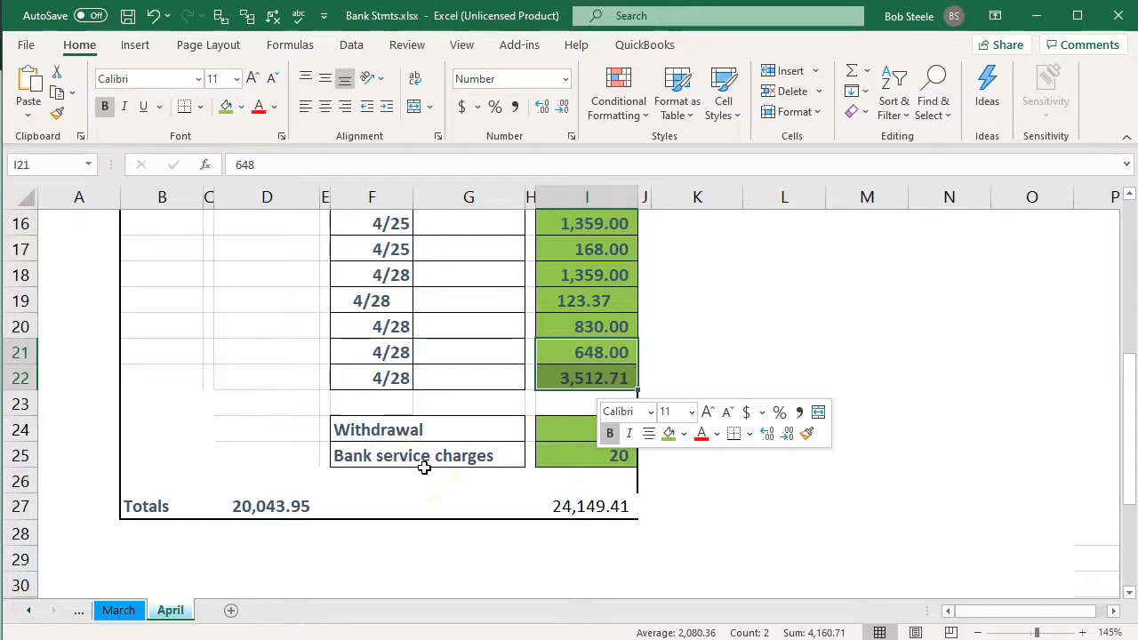
click(590, 636)
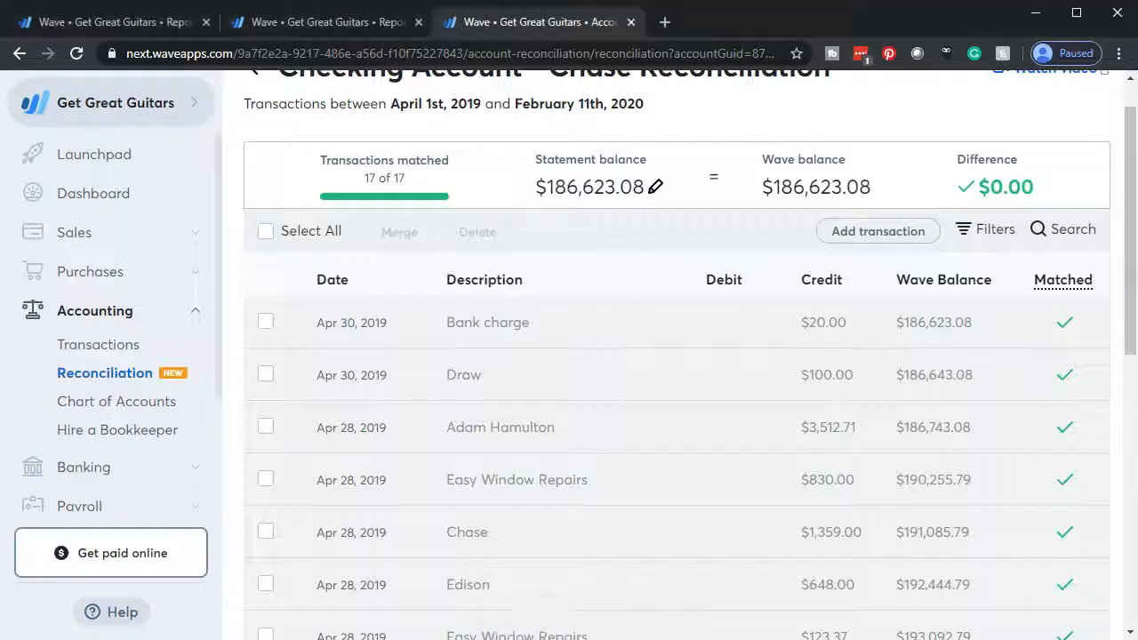